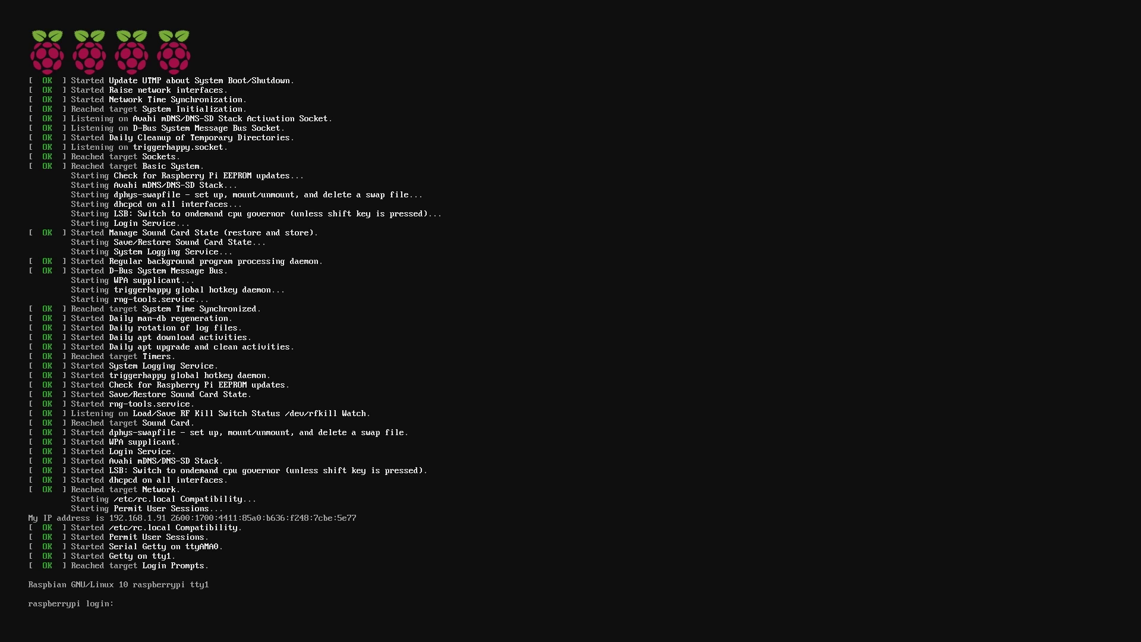
Step: Log in at the console as the default pi user with its password
text(pi)
key(Return)
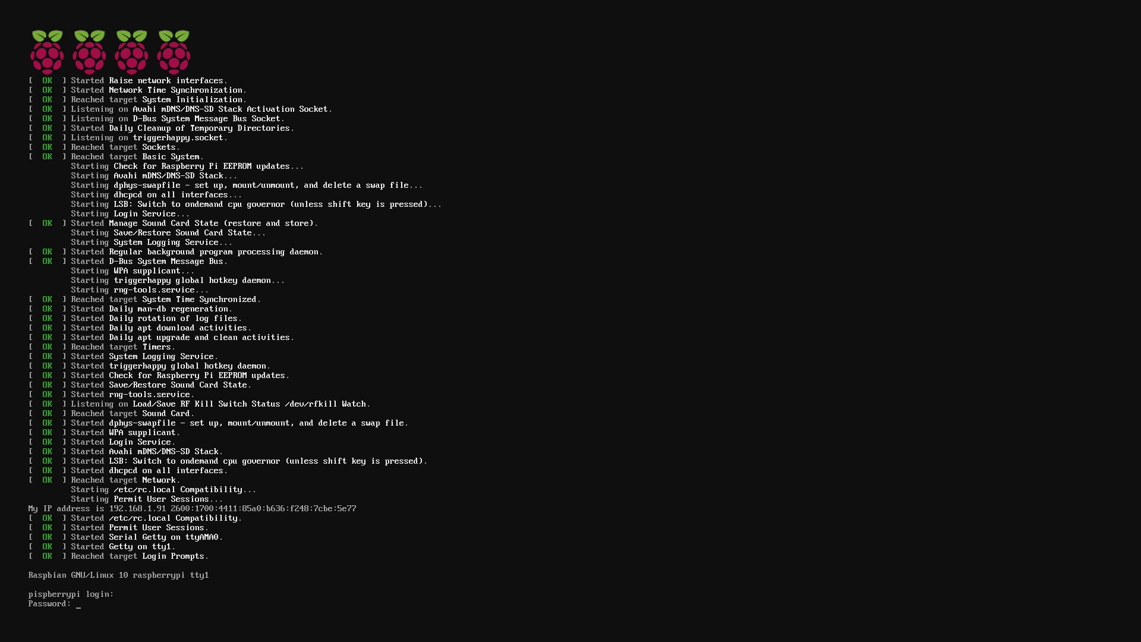
key(Return)
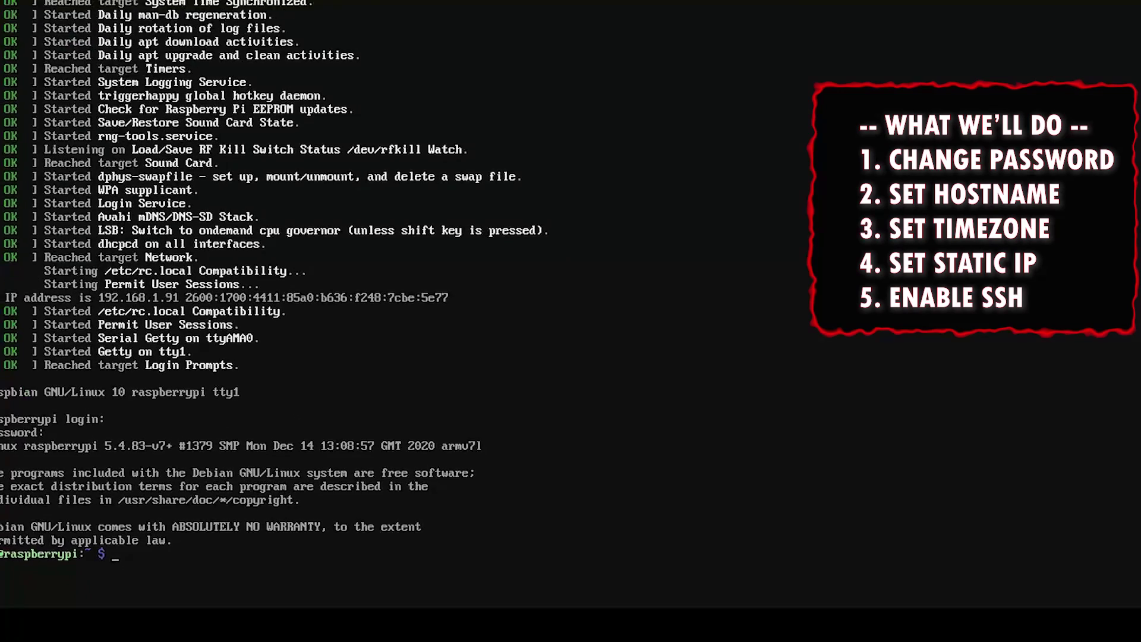
Step: Launch sudo raspi-config and change the pi user's password under System Options > Password
text(sudo)
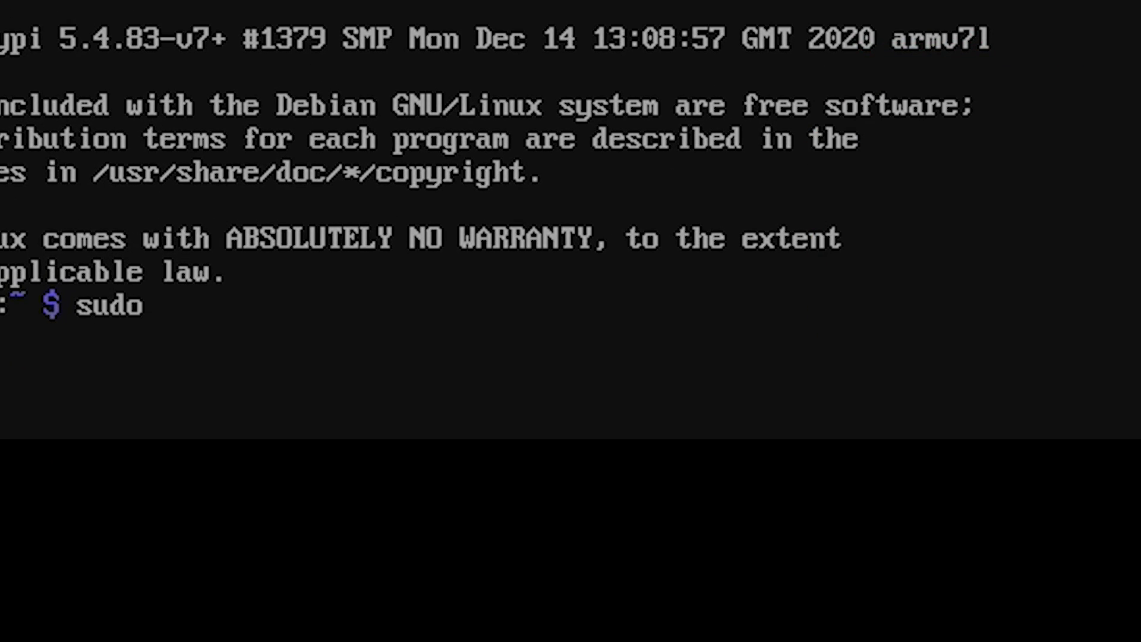
text( raspi-config)
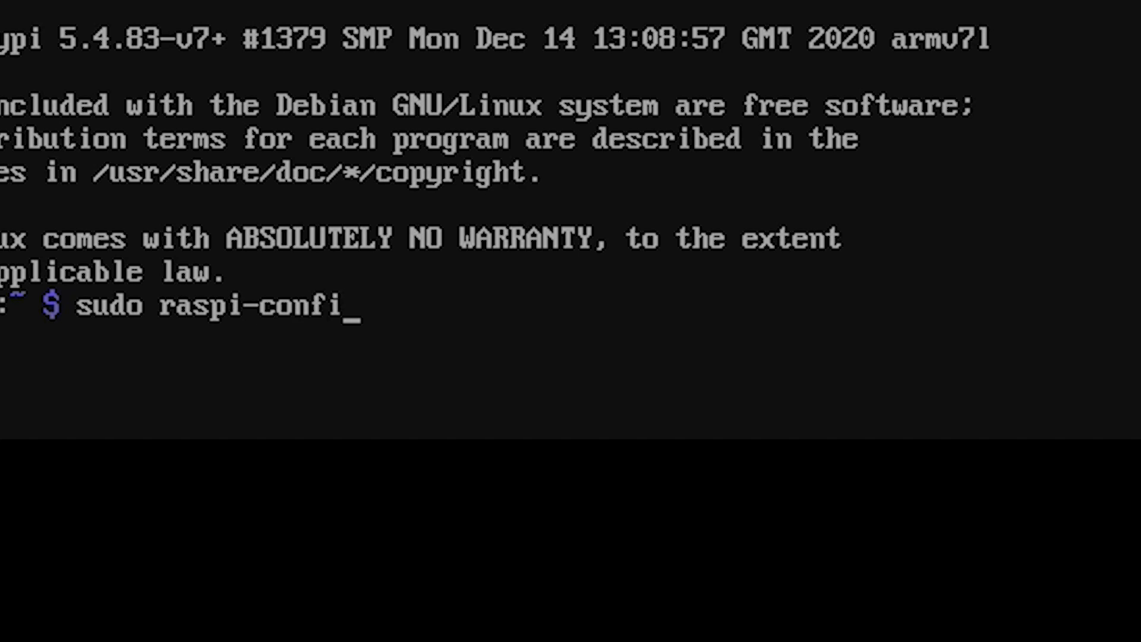
key(Return)
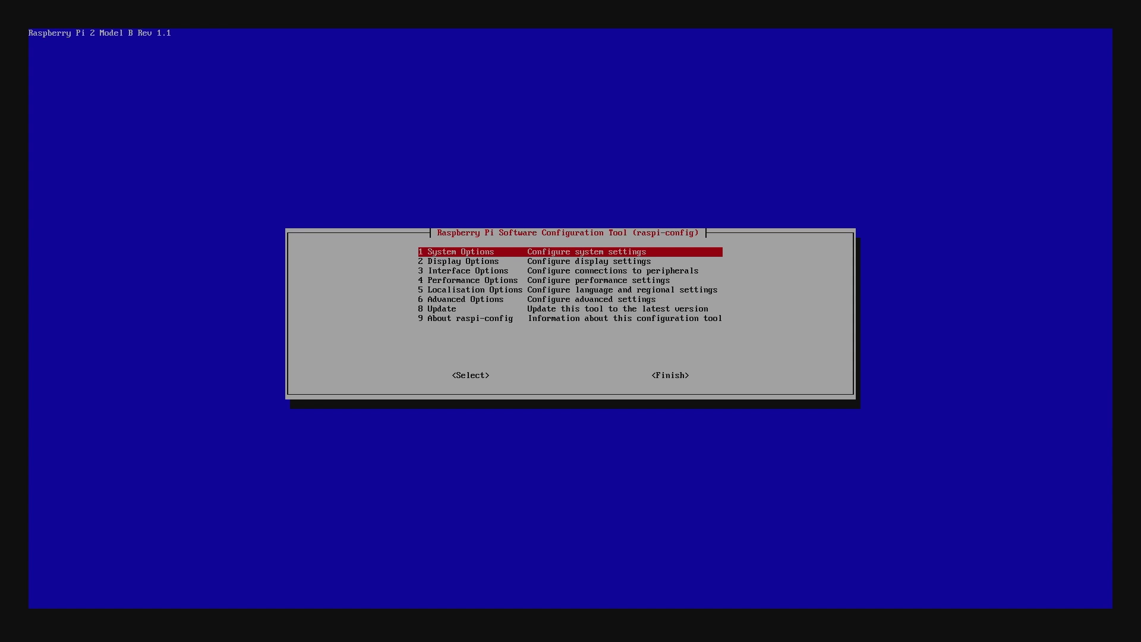
key(Return)
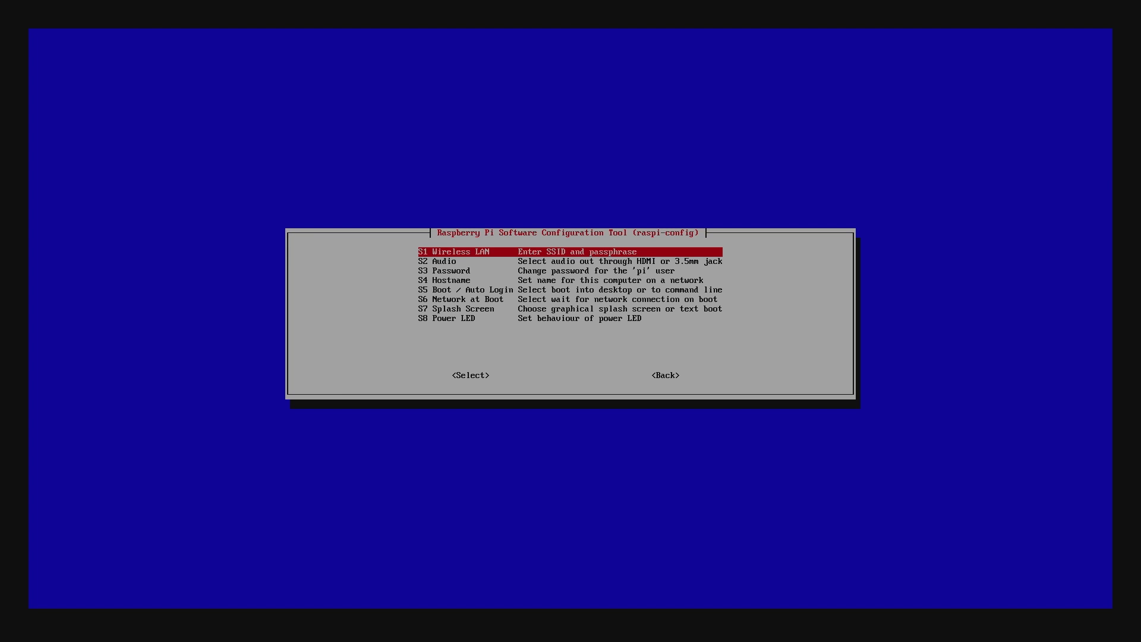
key(Down)
key(Down)
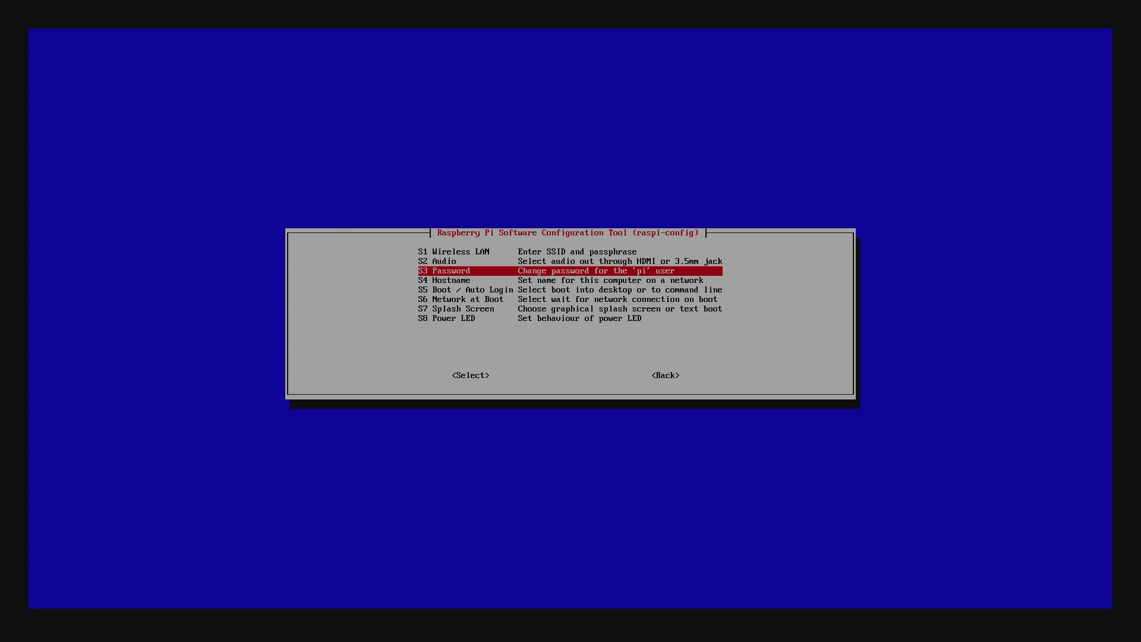
key(Return)
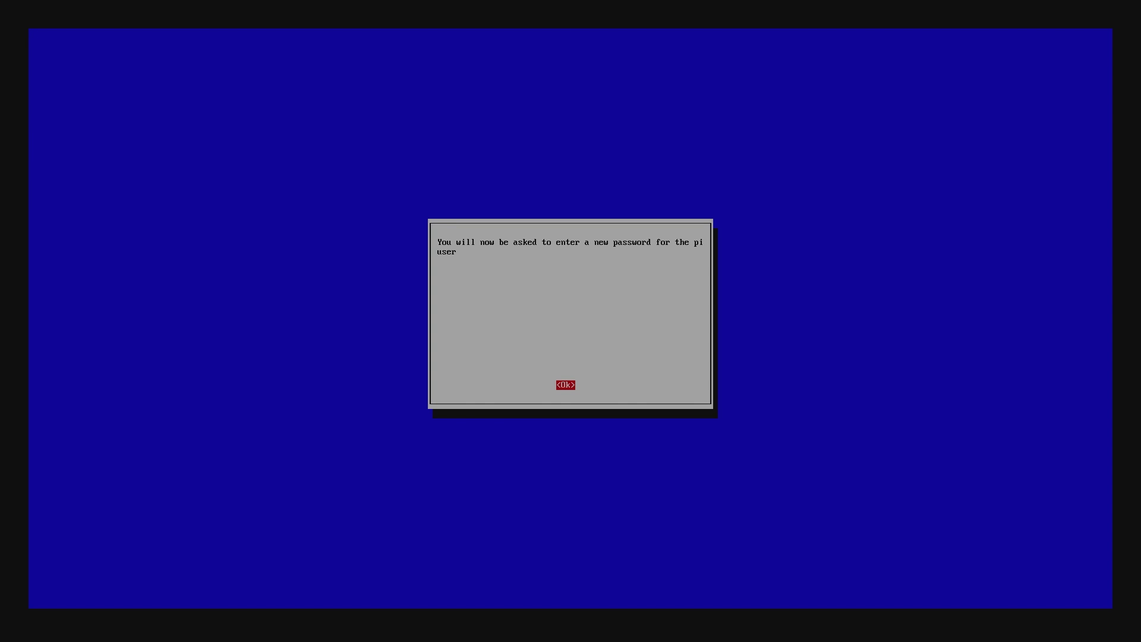
key(Return)
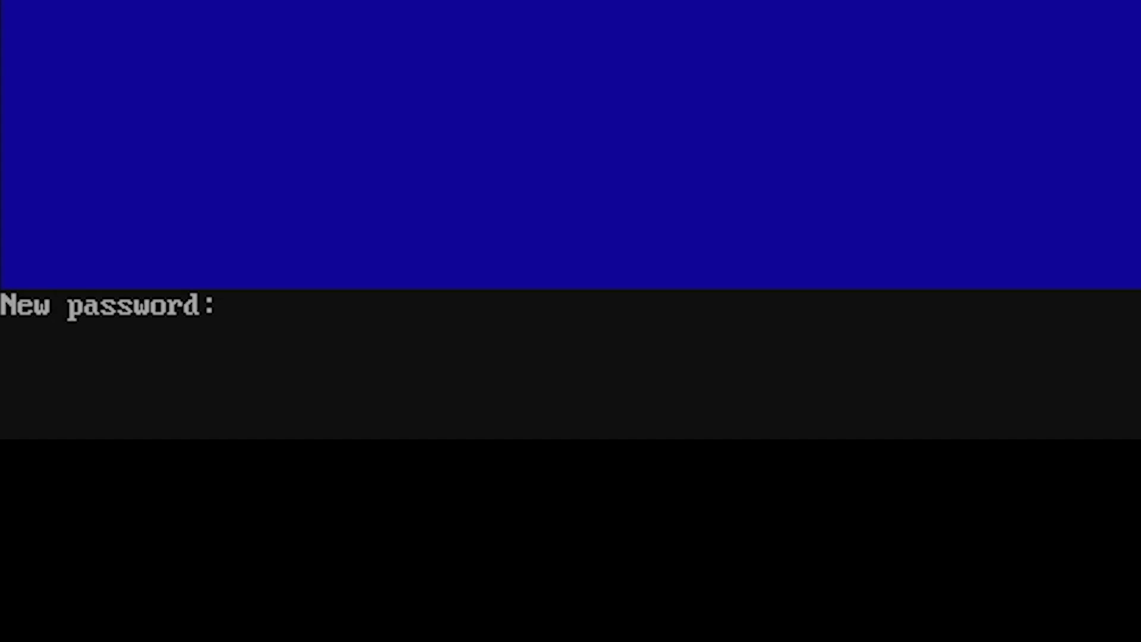
key(Return)
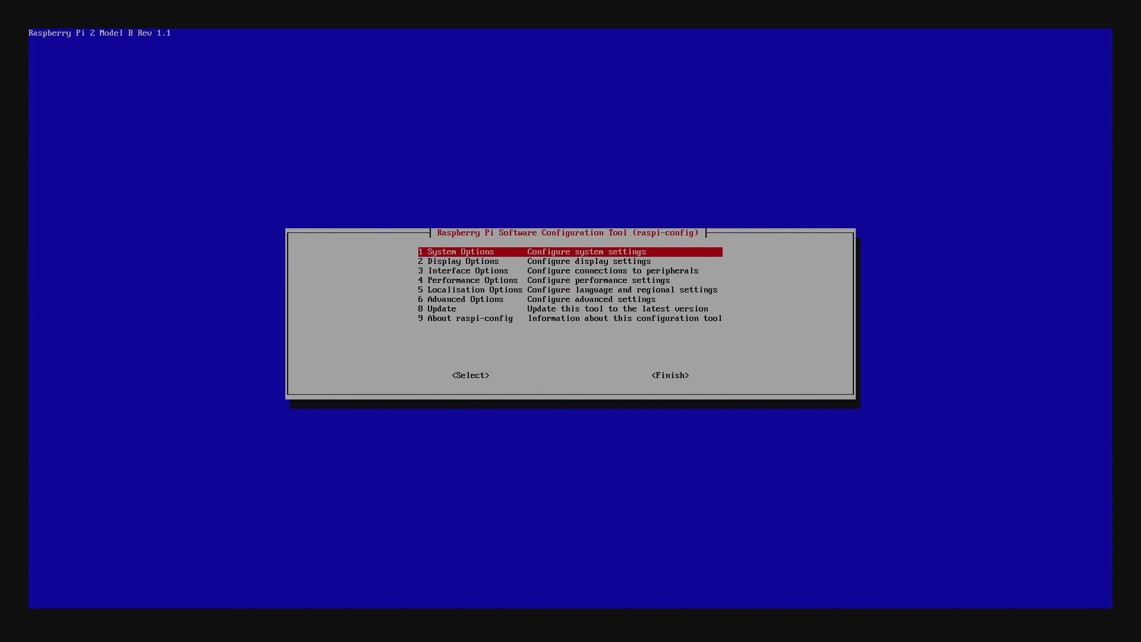
Step: Start renaming the Pi through System Options > Hostname in raspi-config
key(Return)
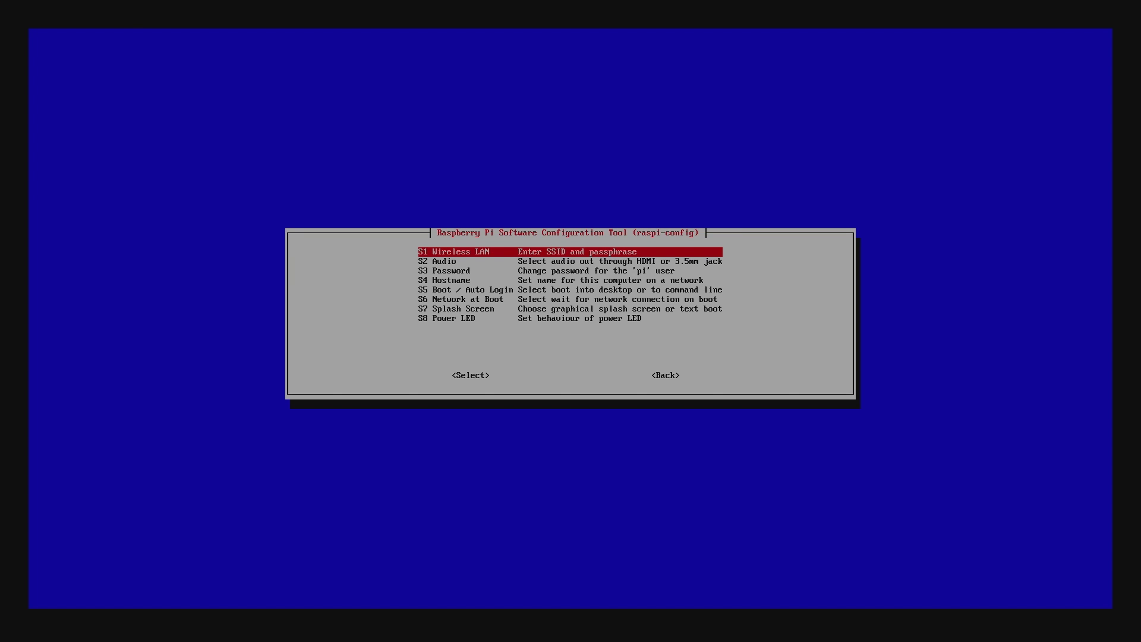
key(Down)
key(Down)
key(Down)
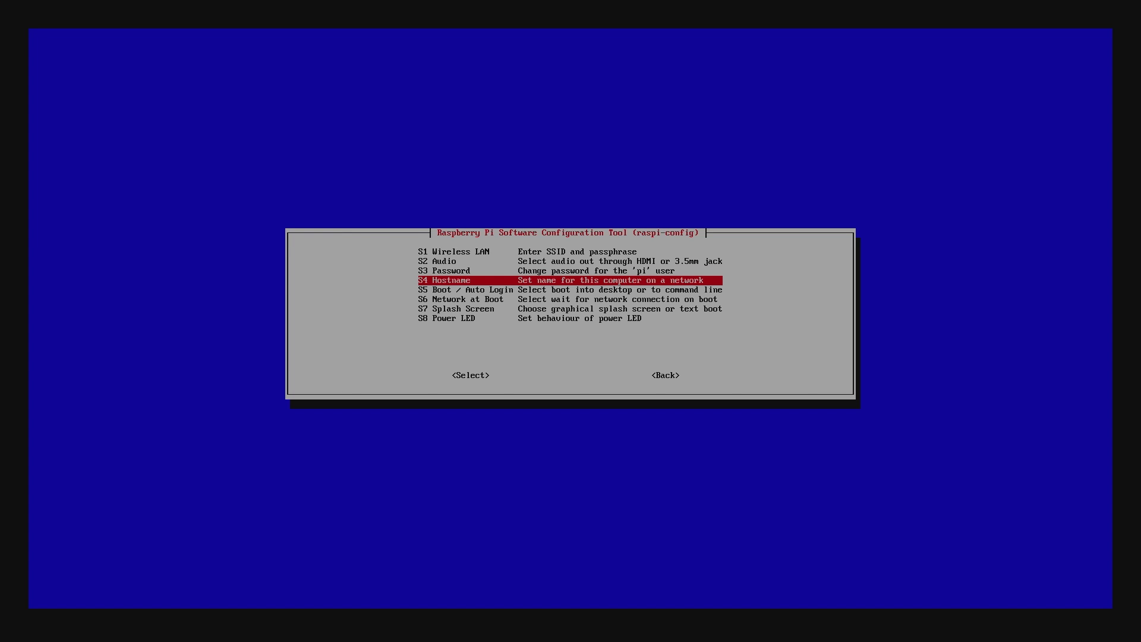
key(Return)
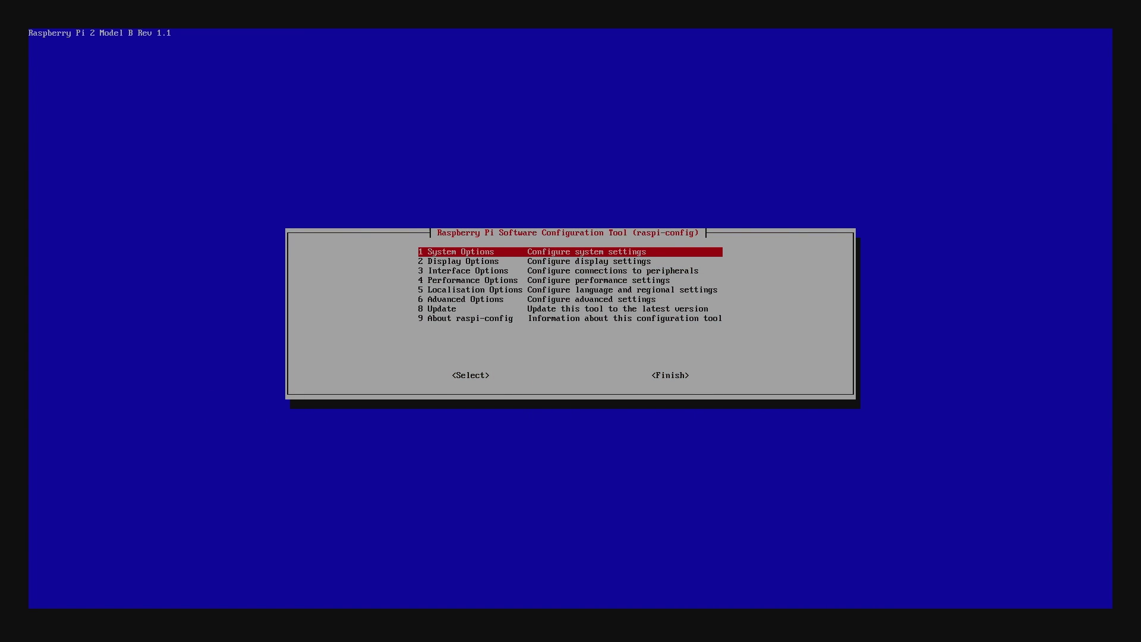
Step: Set the time zone to US > Eastern under Localisation Options > Timezone
key(Down)
key(Down)
key(Down)
key(Down)
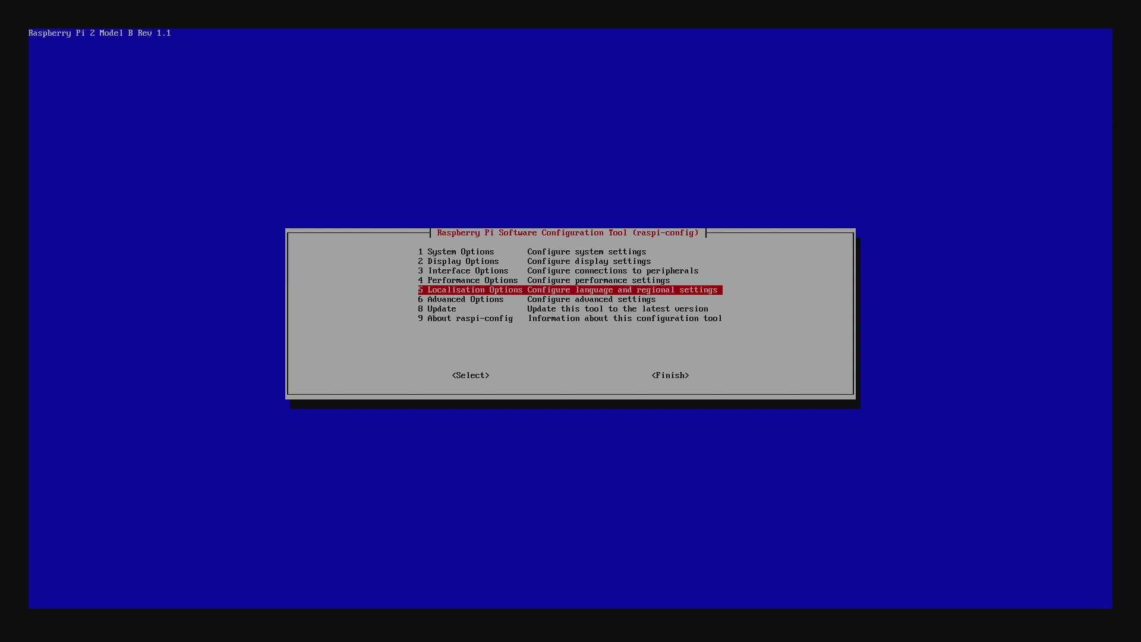
key(Return)
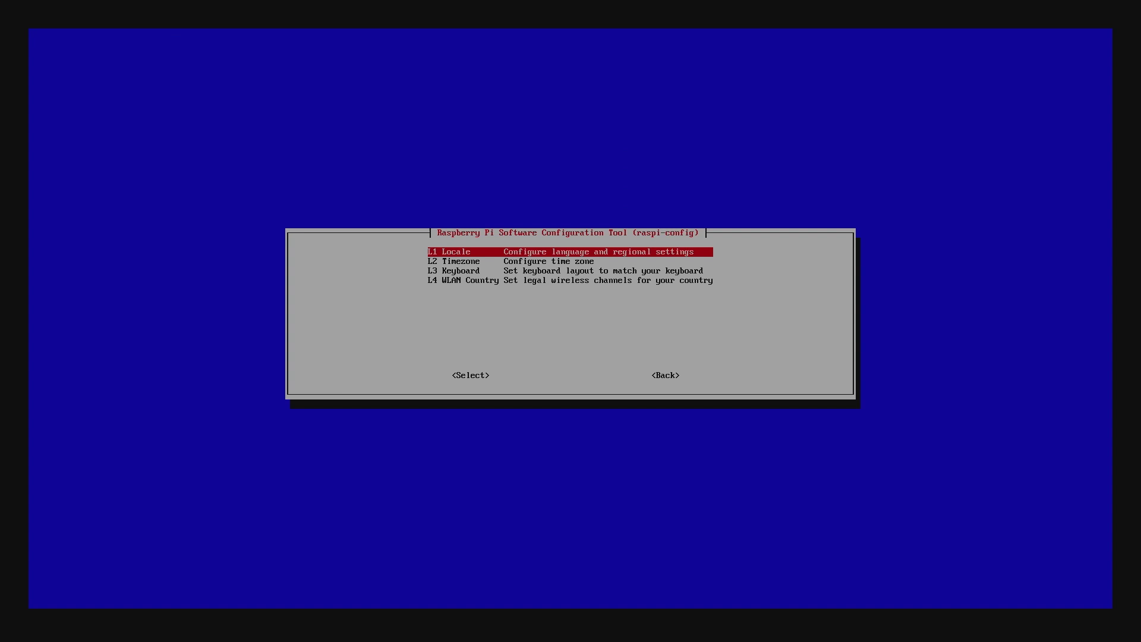
key(Down)
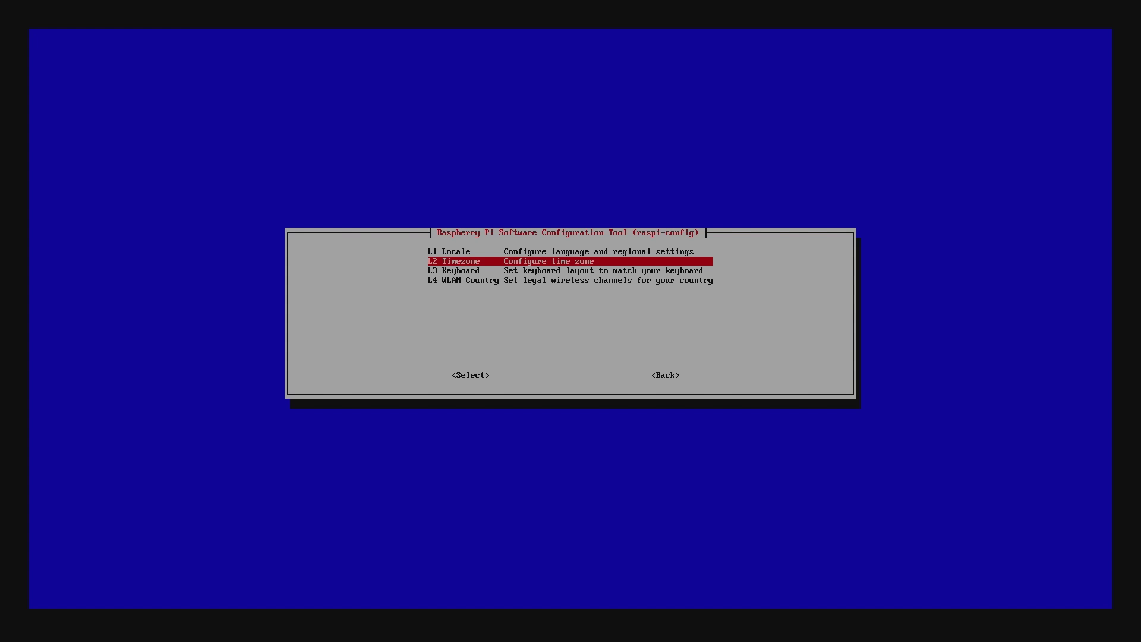
key(Return)
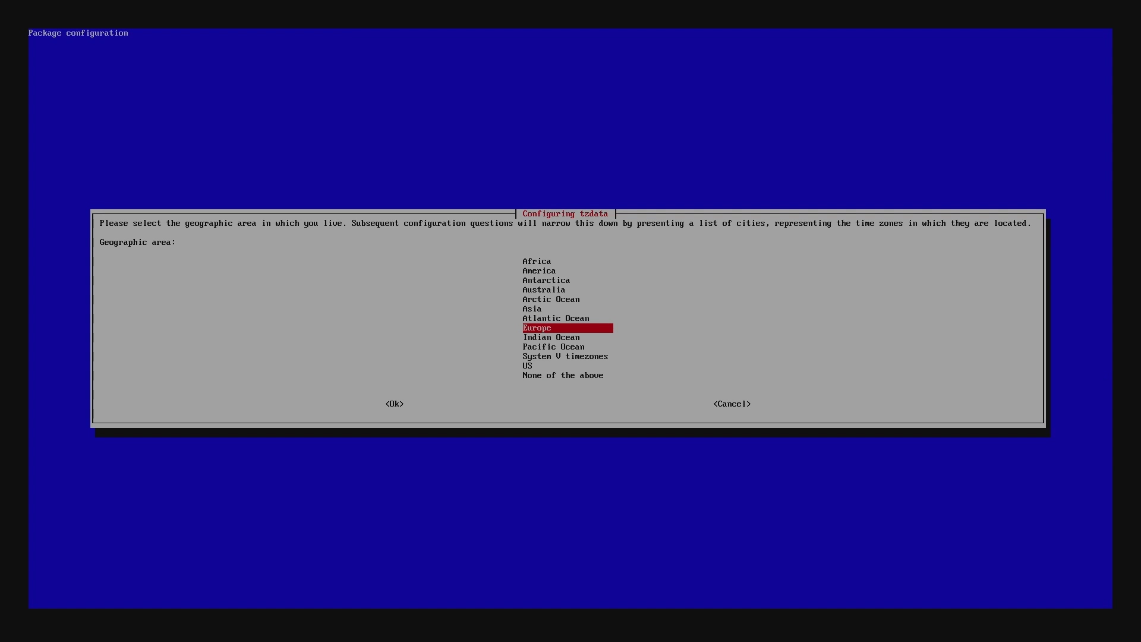
key(Down)
key(Down)
key(Down)
key(Down)
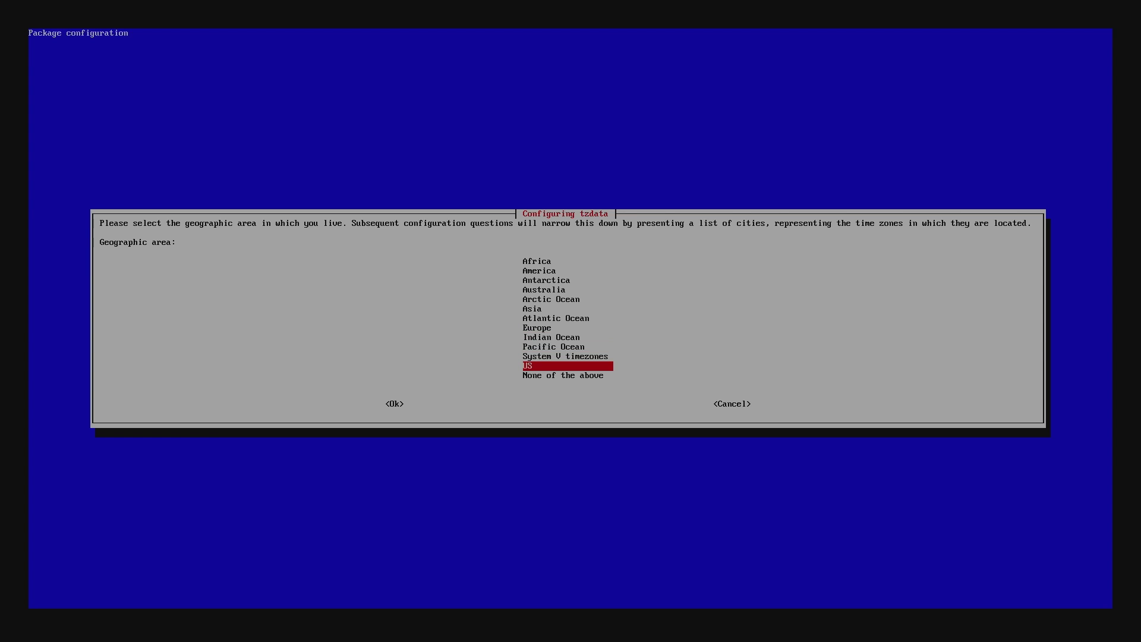
key(Return)
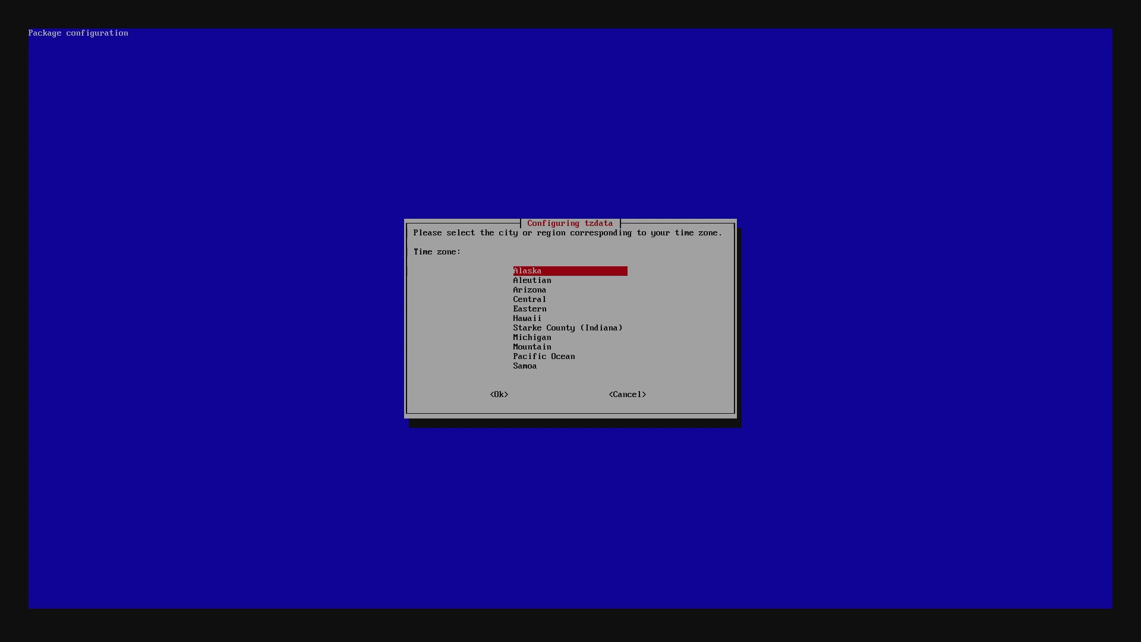
key(Down)
key(Down)
key(Down)
key(Down)
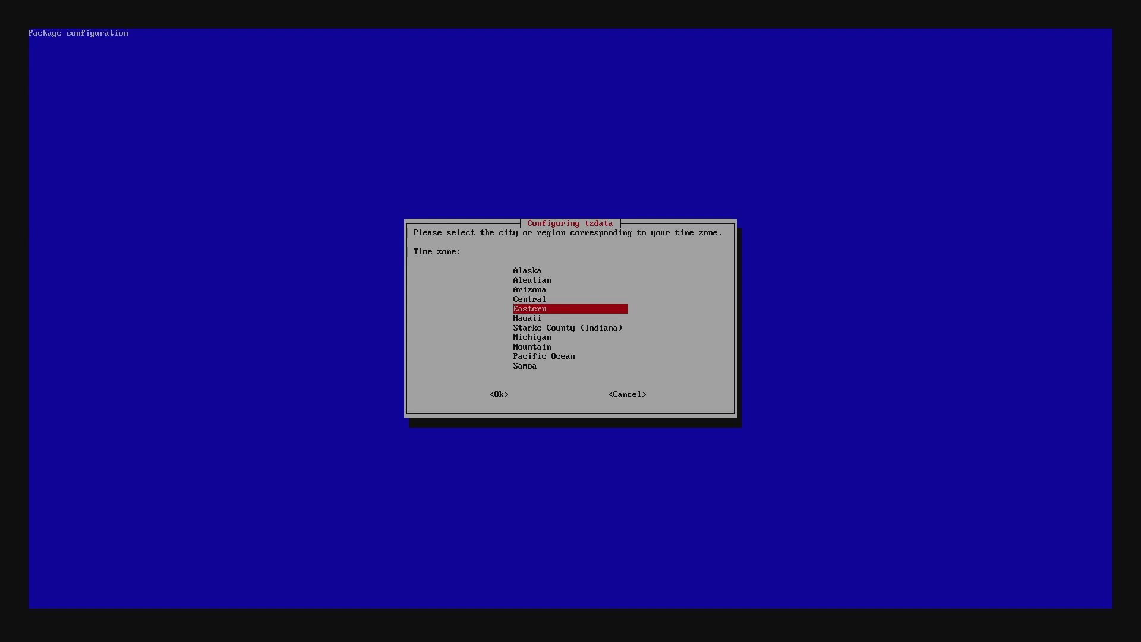
key(Return)
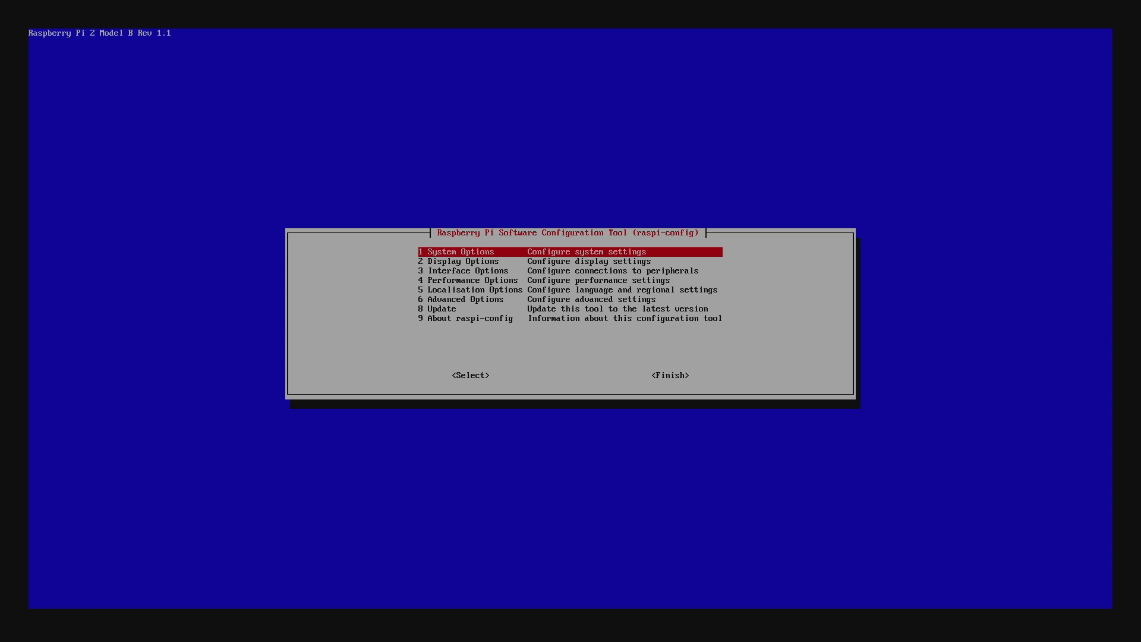
Step: Enable the SSH server under Interface Options by answering Yes and accepting the notice
key(Down)
key(Down)
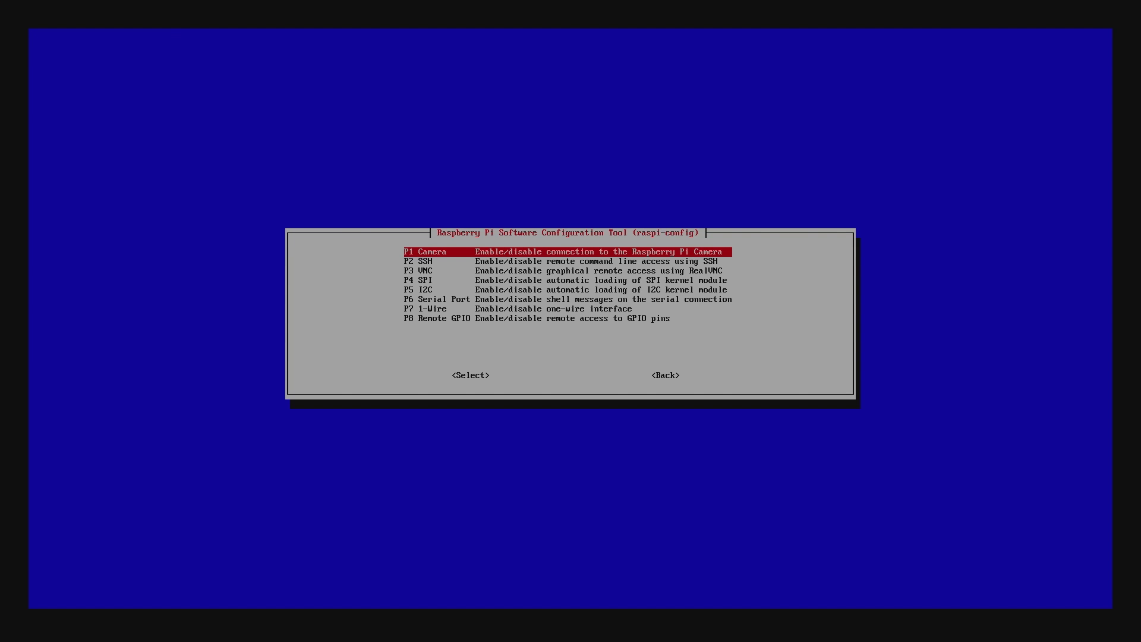
key(Down)
key(Return)
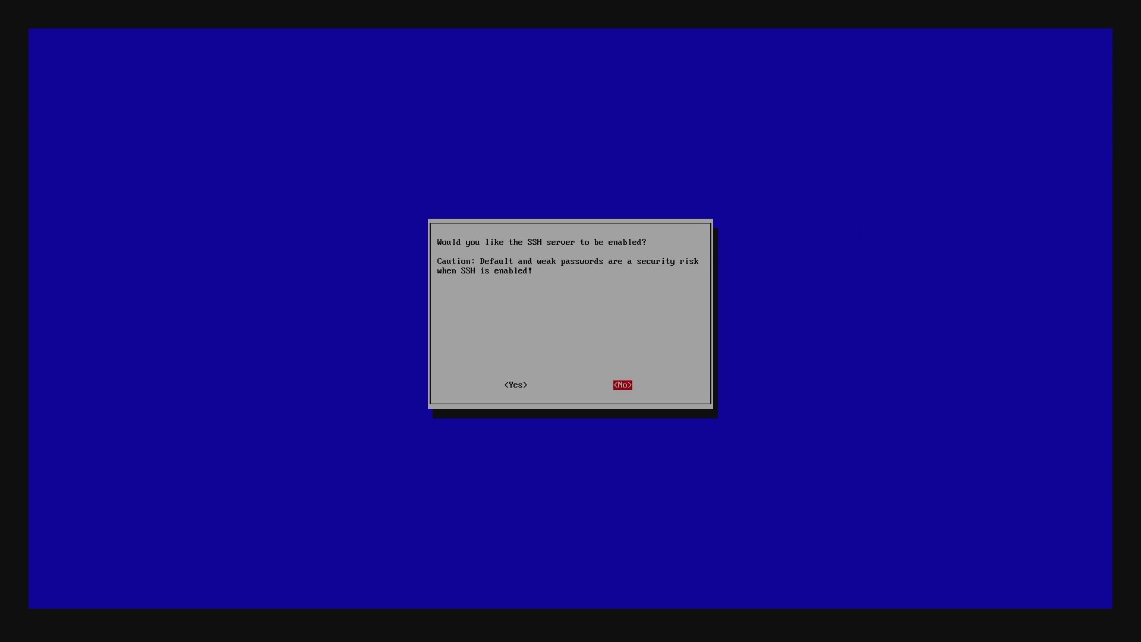
key(Left)
key(Return)
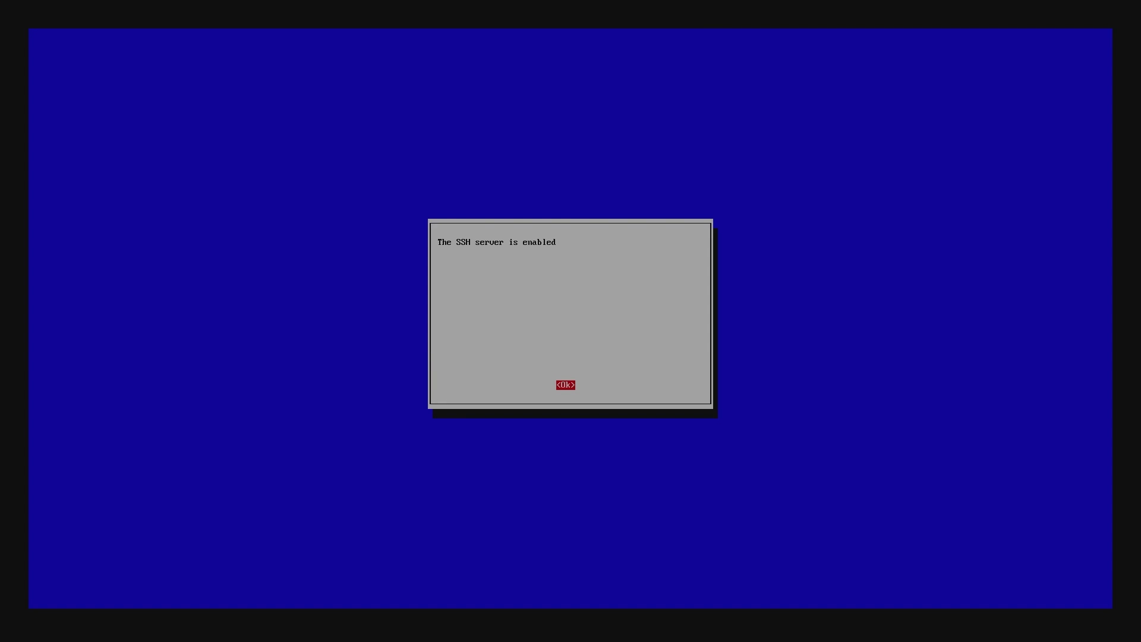
key(Return)
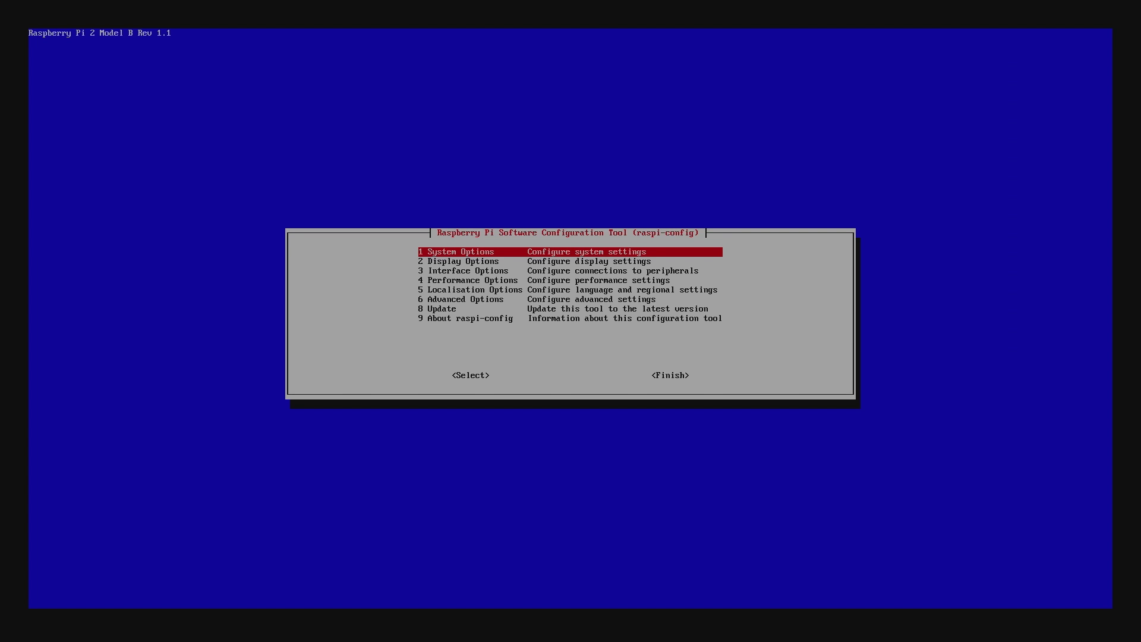
Step: Move to the last raspi-config menu entry, then search Windows for cmd
key(End)
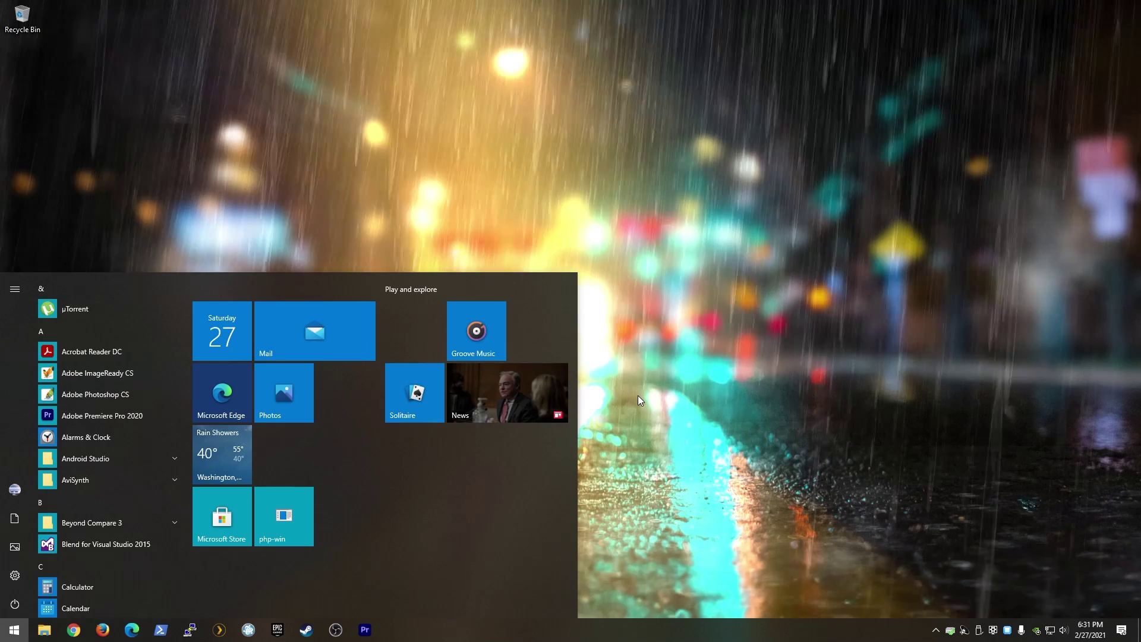
text(cmd)
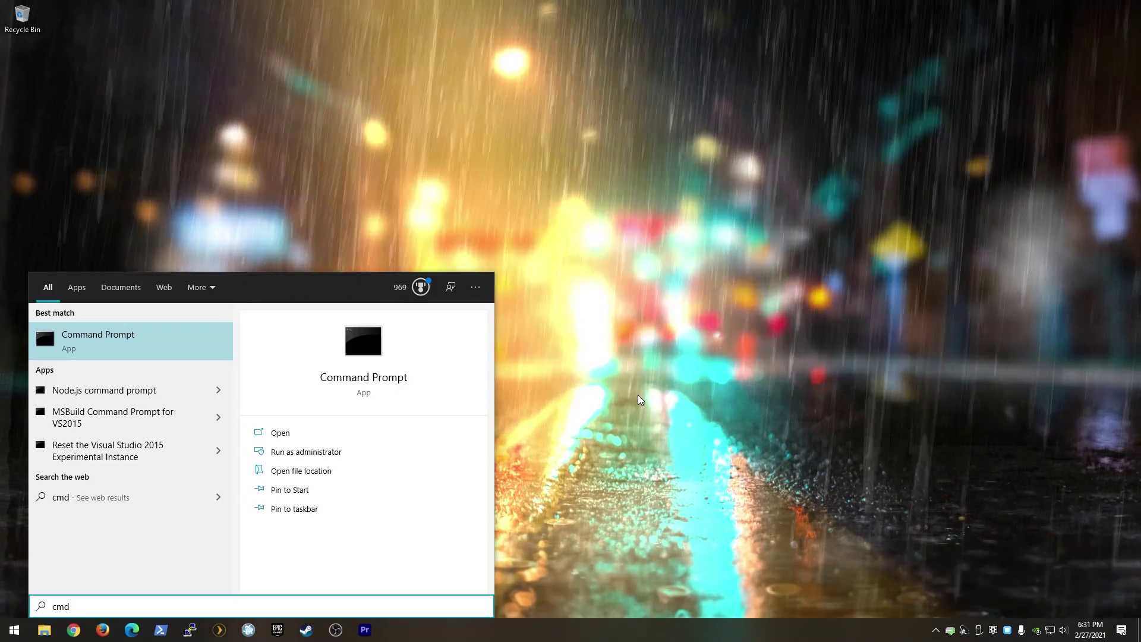
Step: Run ipconfig in Command Prompt and select the default gateway 192.168.1.254
key(Return)
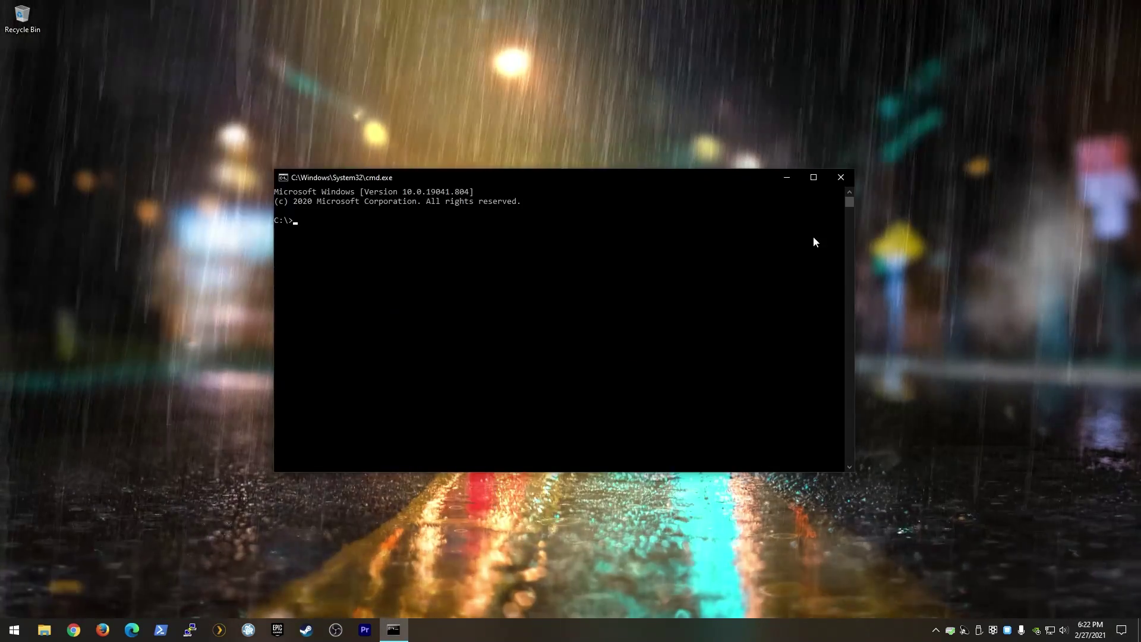
text(i)
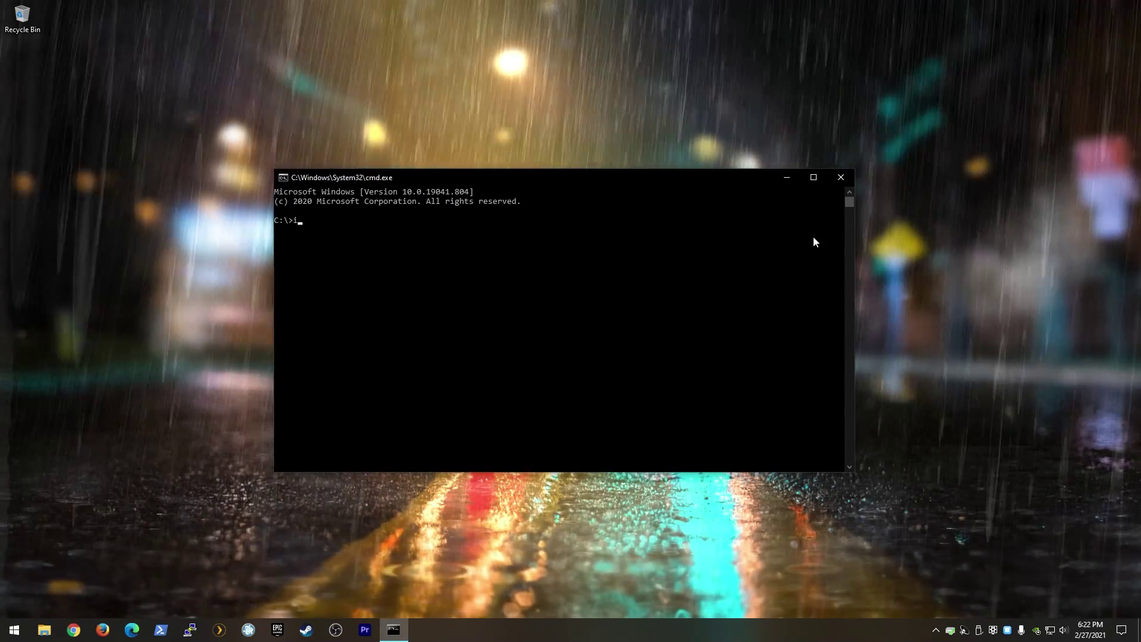
text(pconfig)
key(Return)
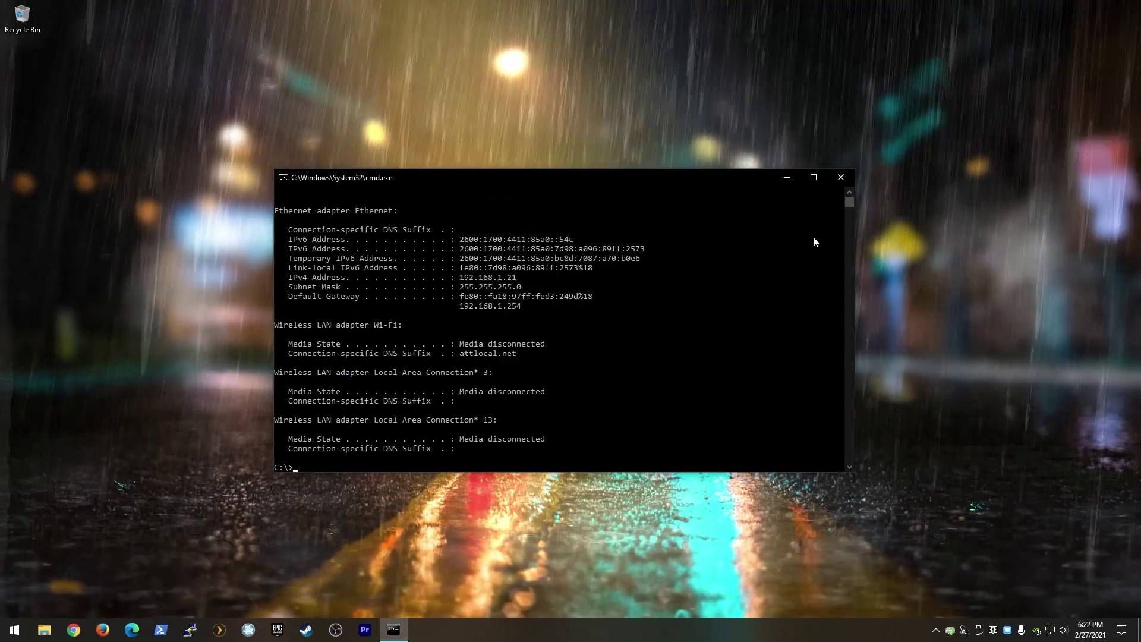
click(462, 306)
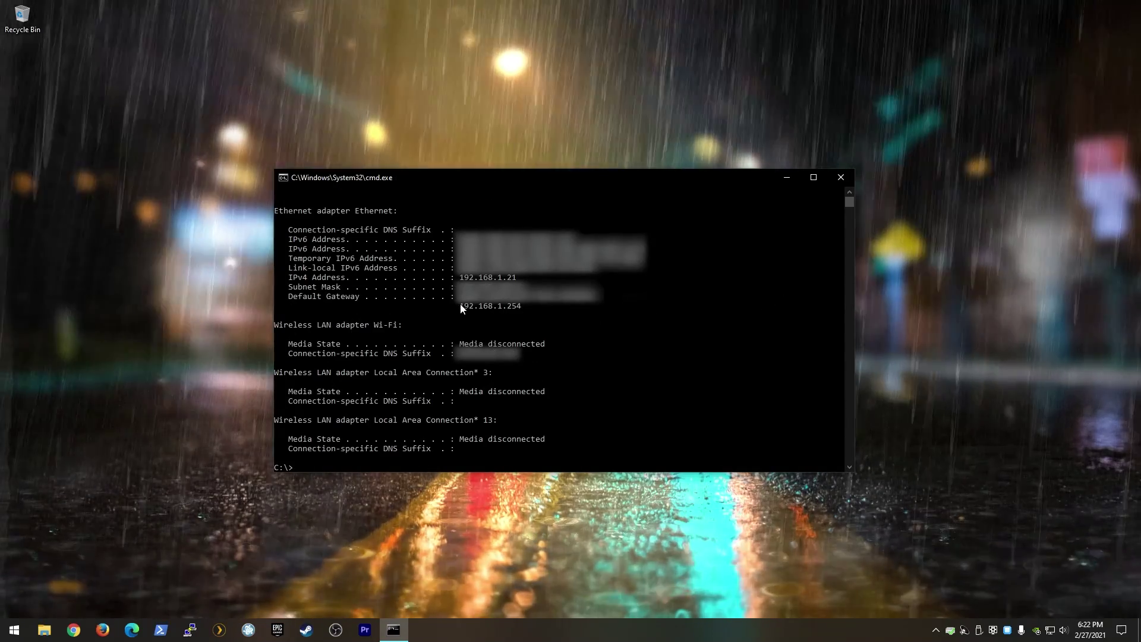
drag(462, 307, 521, 309)
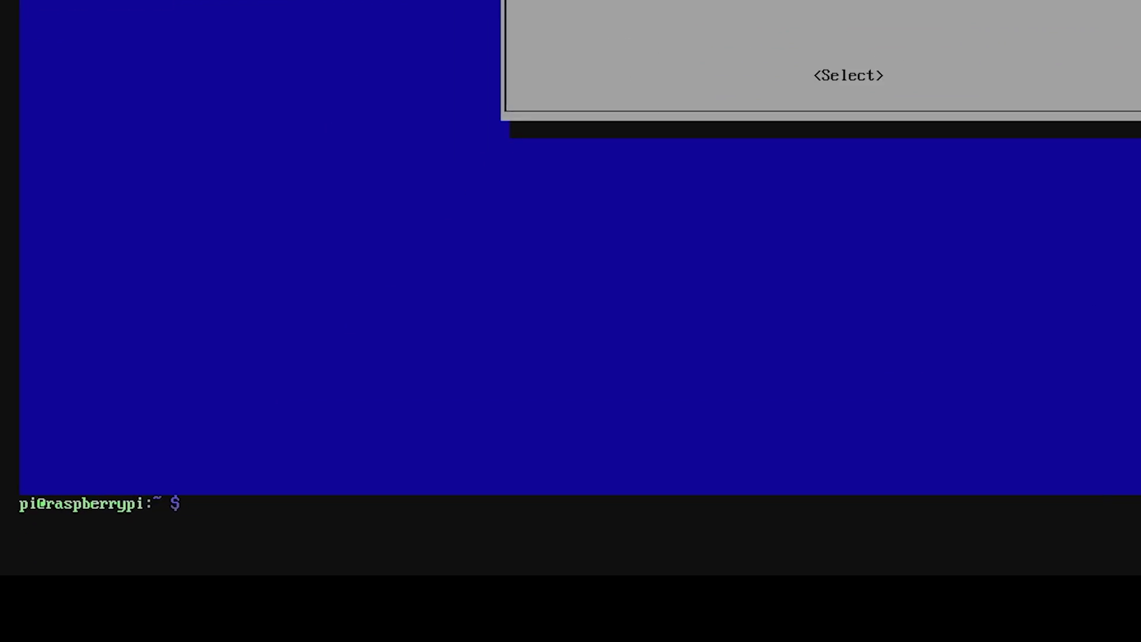
Step: Exit raspi-config and open /etc/dhcpcd.conf in nano with sudo
key(Escape)
text(sudo)
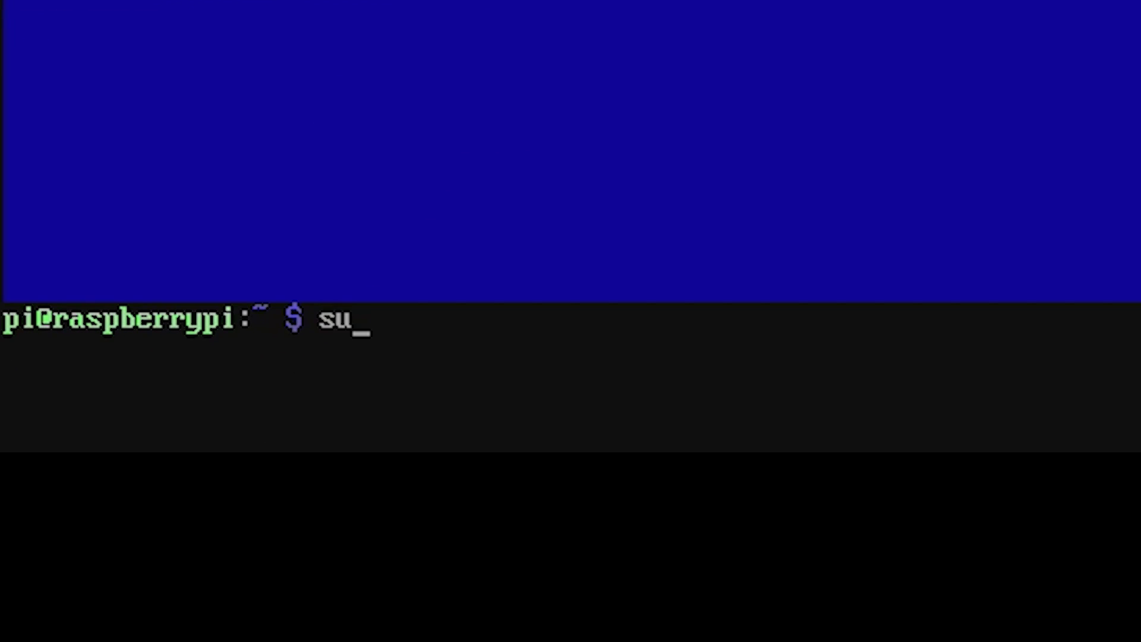
text( nano)
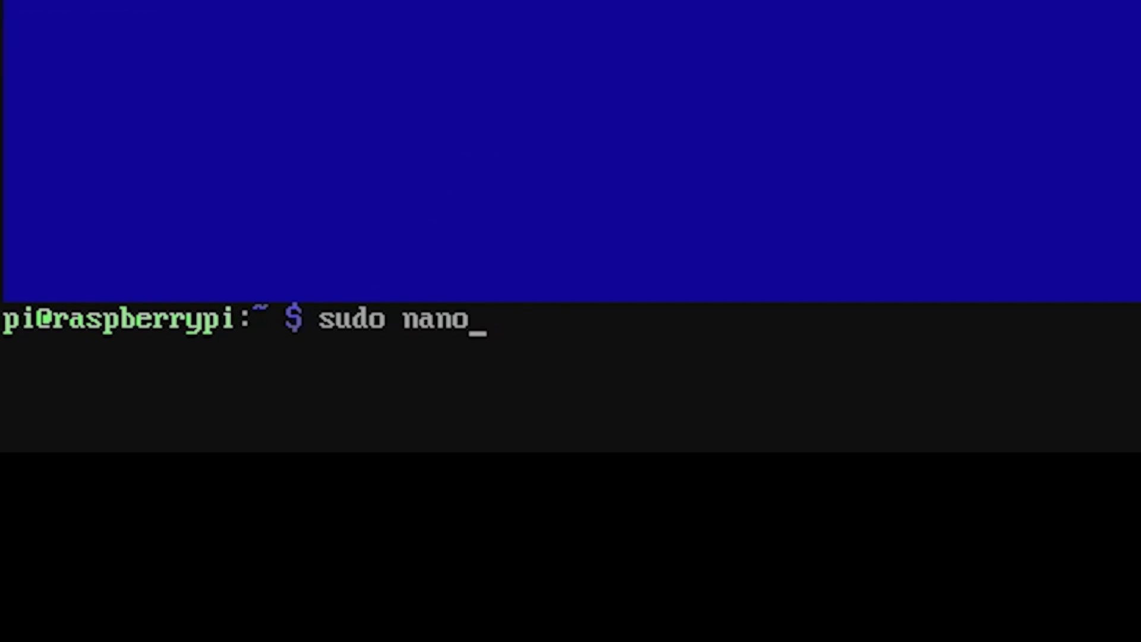
text( /etc)
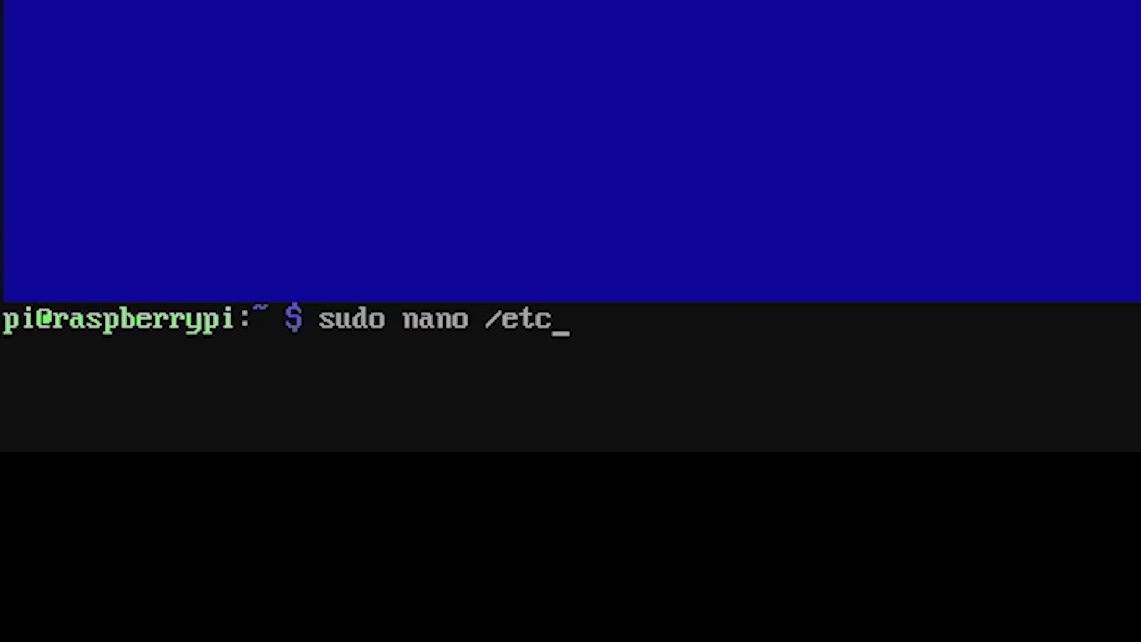
text(/)
text(dhcp)
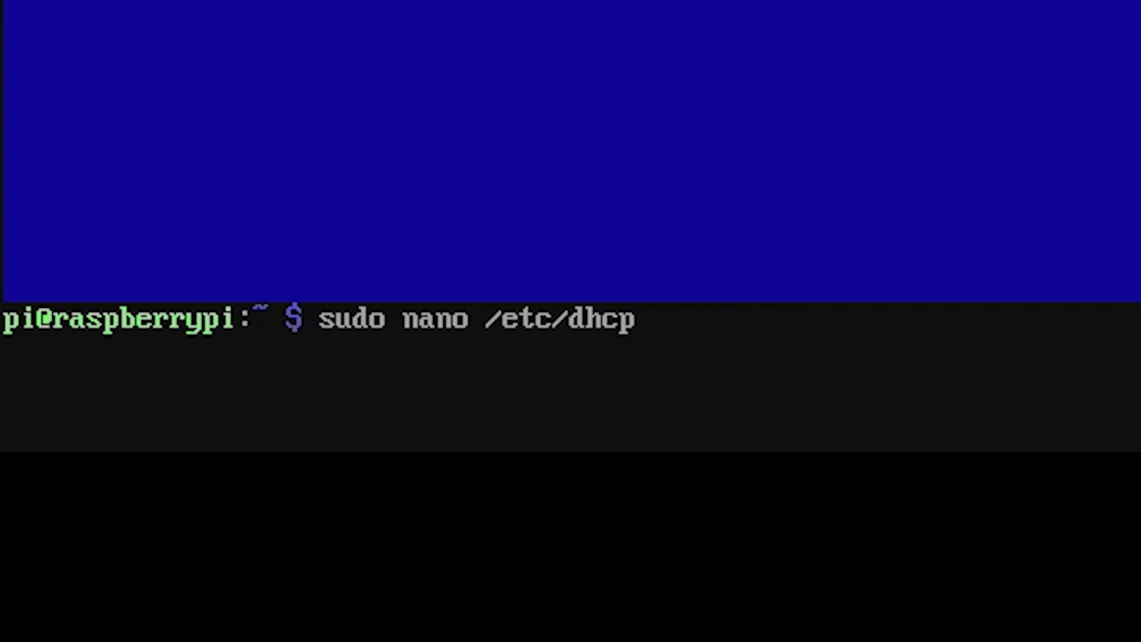
text(cd.conf)
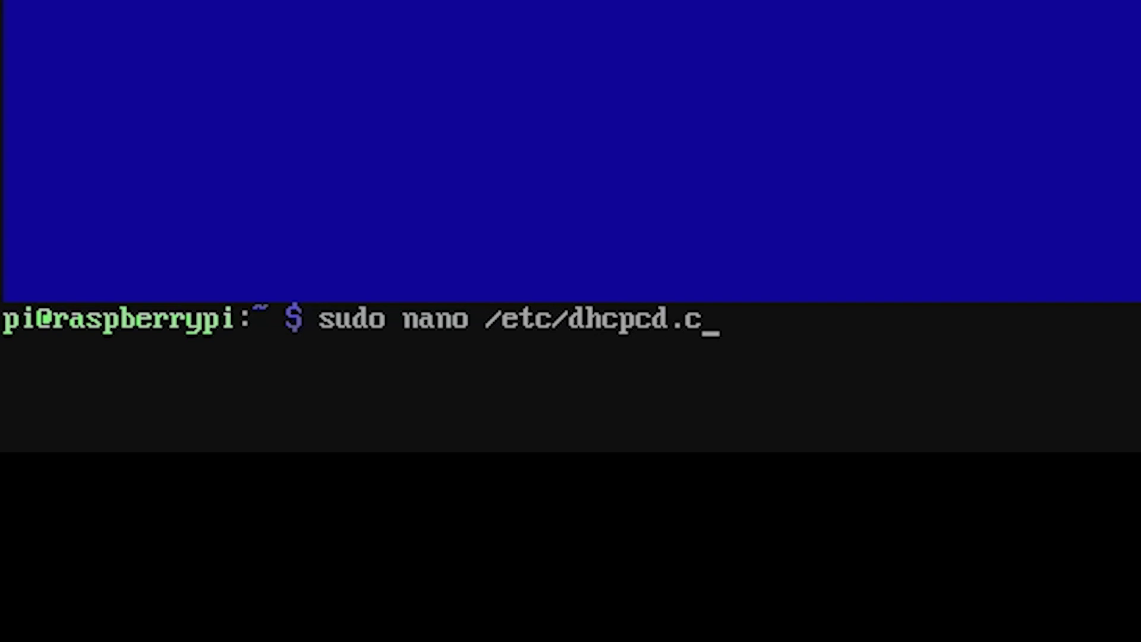
key(Return)
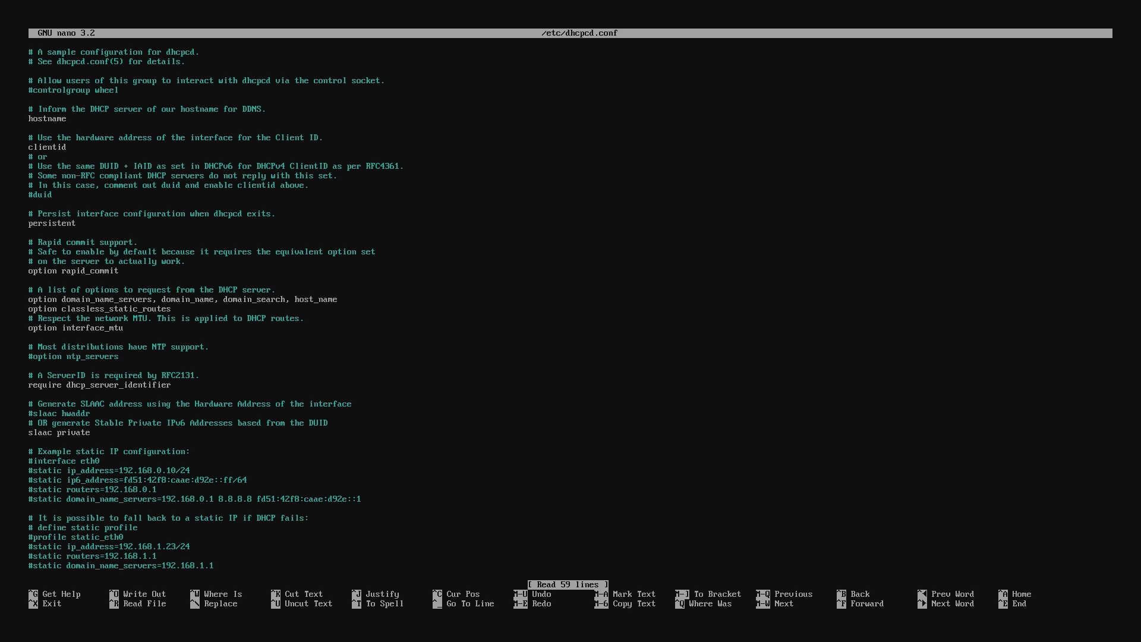
Step: Uncomment interface eth0, static ip_address=192.168.1.21/24 and static routers=192.168.1.254 lines
key(Page_Down)
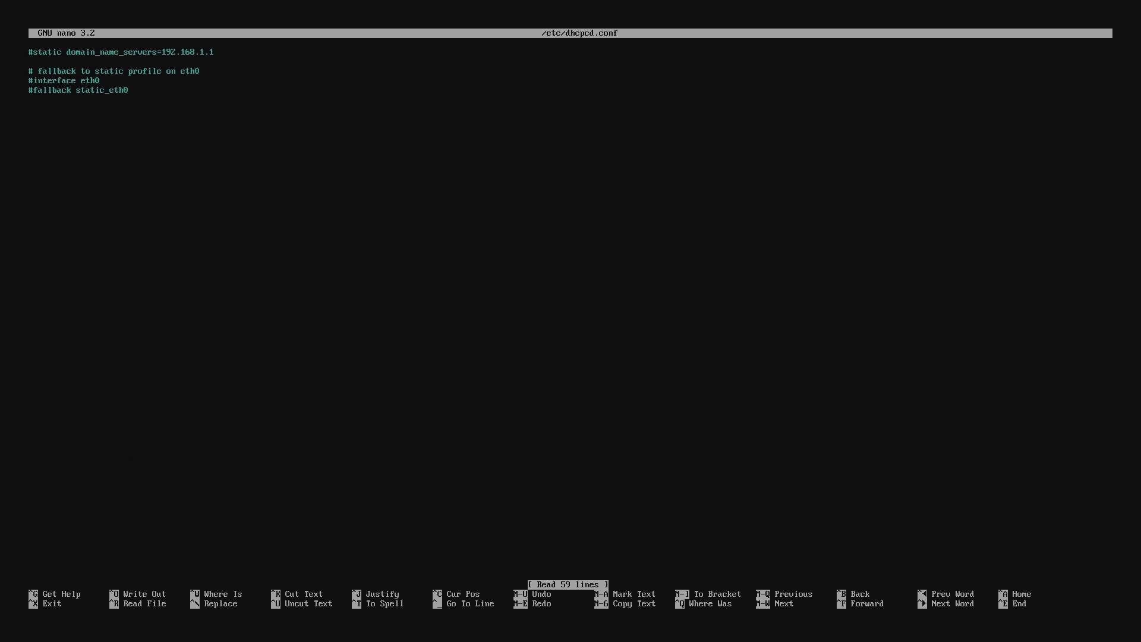
key(Up)
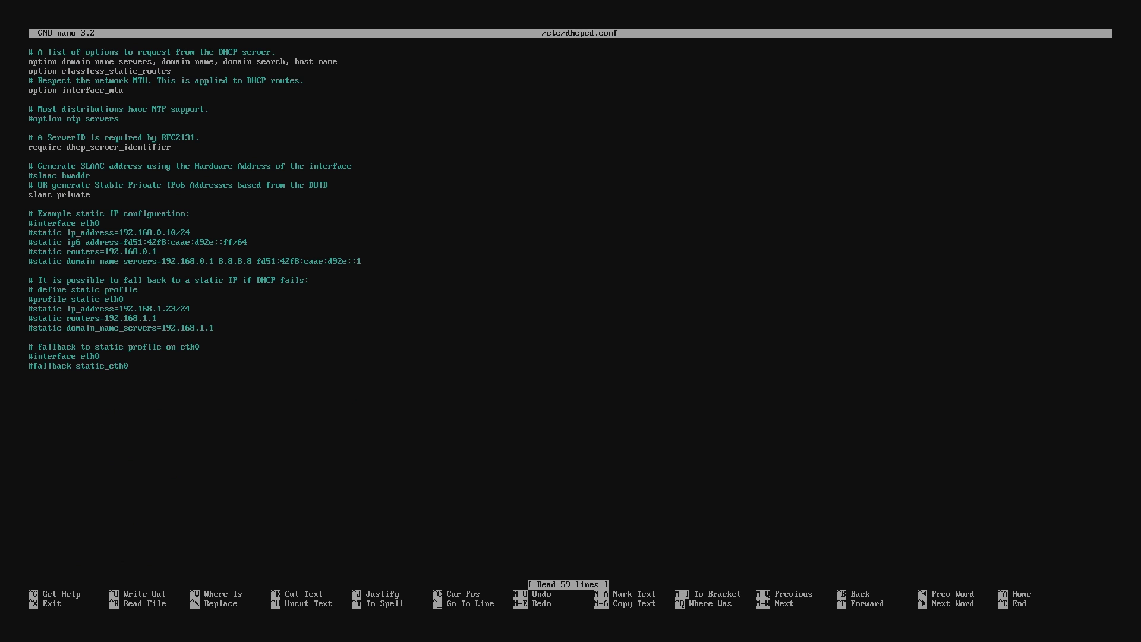
key(Delete)
key(Down)
key(Delete)
key(Right)
key(Right)
key(Right)
key(Right)
key(Right)
key(Right)
key(Right)
key(Right)
key(Right)
key(Right)
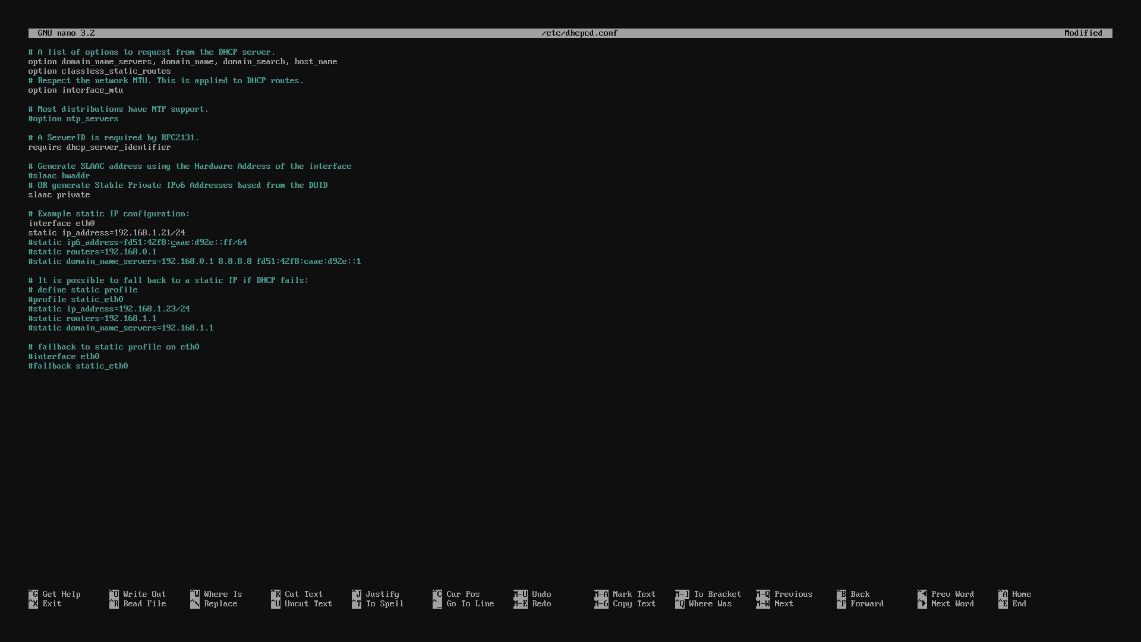
key(BackSpace)
key(Right)
key(Right)
key(Right)
Step: Save dhcpcd.conf, reboot the Pi, and enter host 192.168.1.20 in PuTTY
key(ctrl+x)
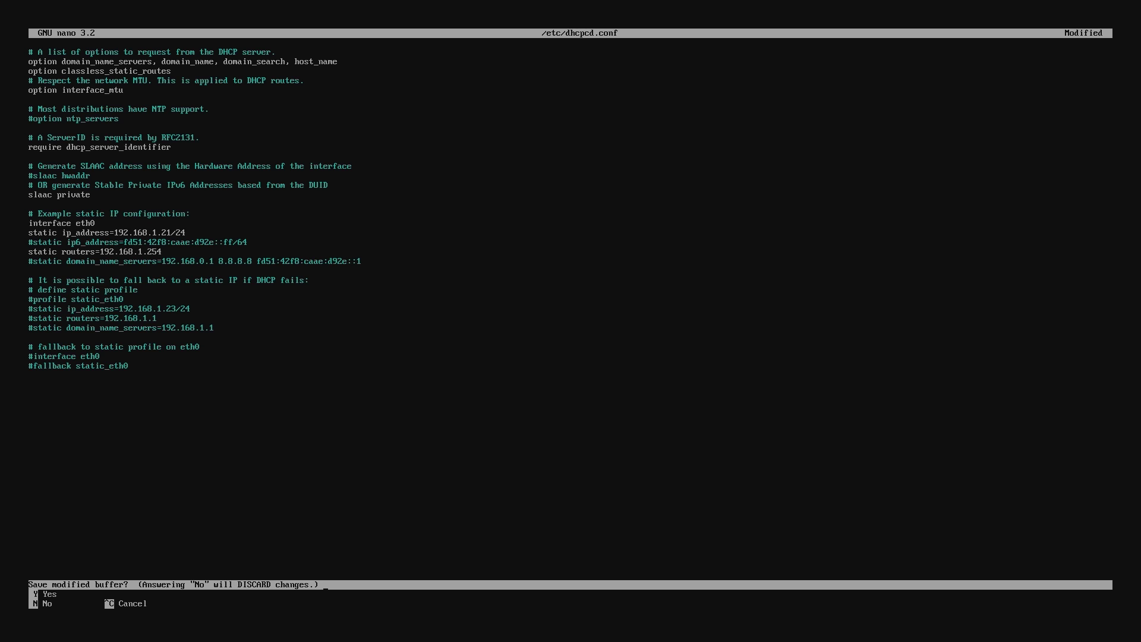
key(y)
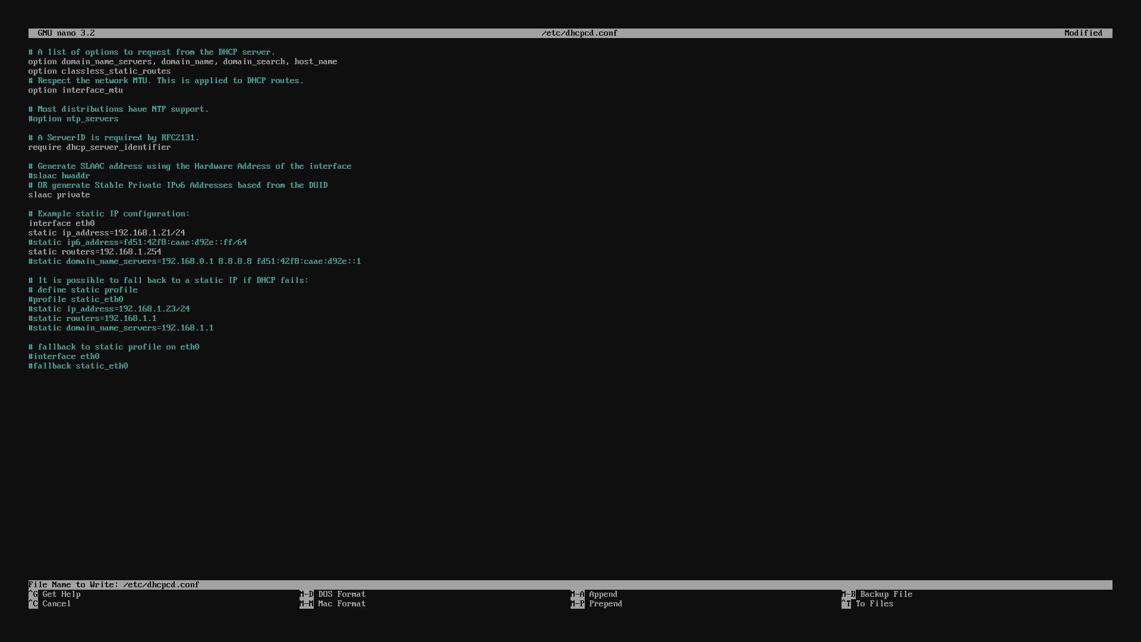
key(Return)
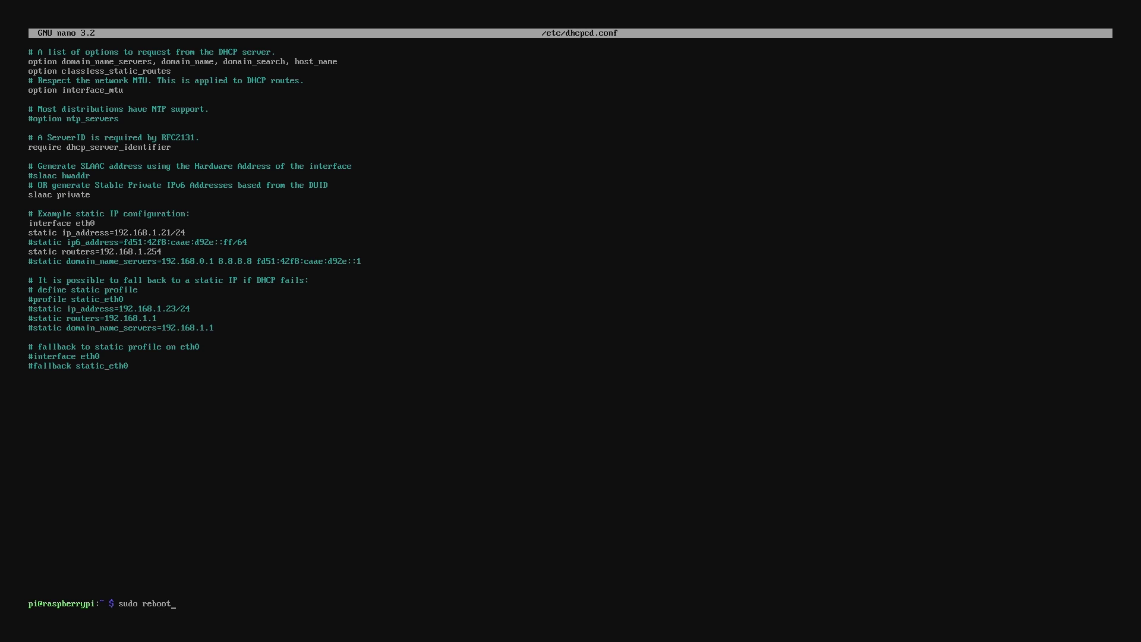
key(Return)
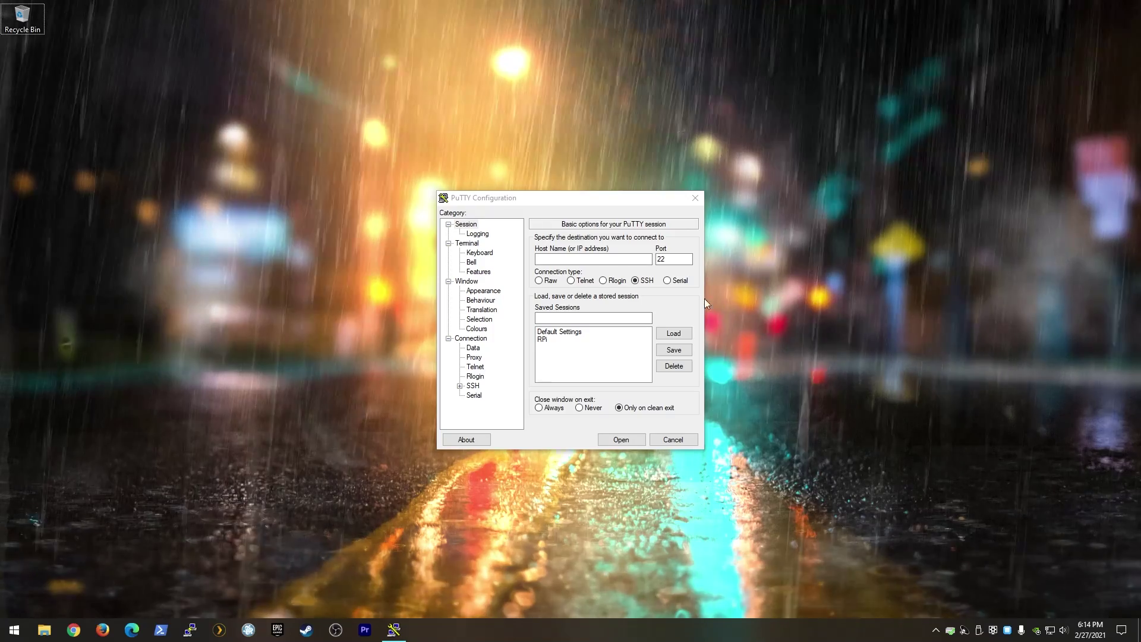
text(192)
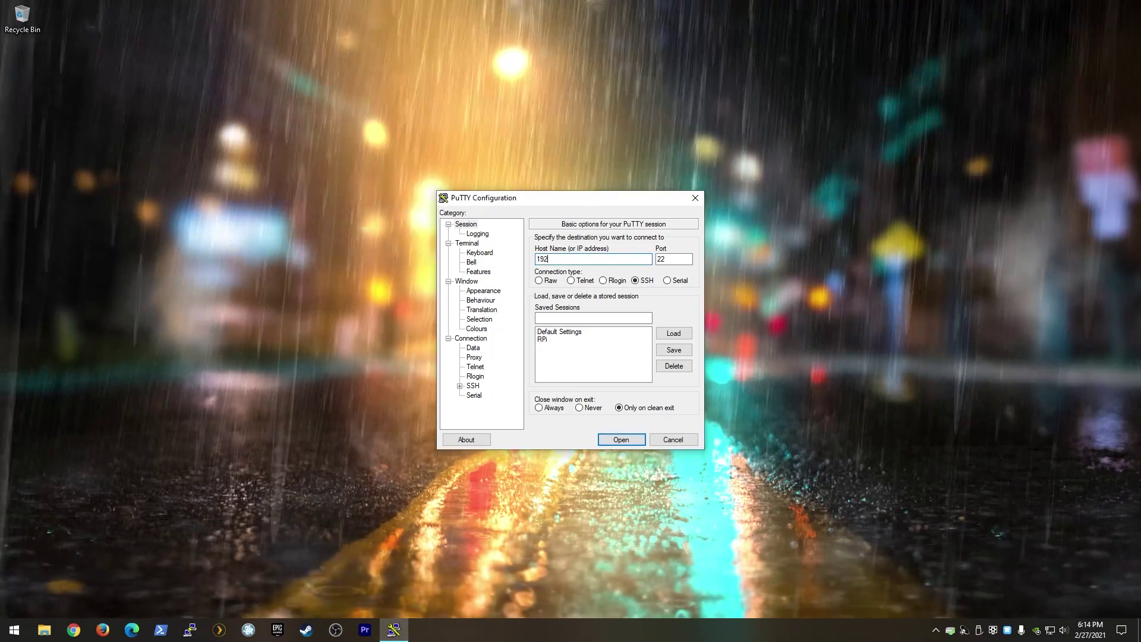
text(.168)
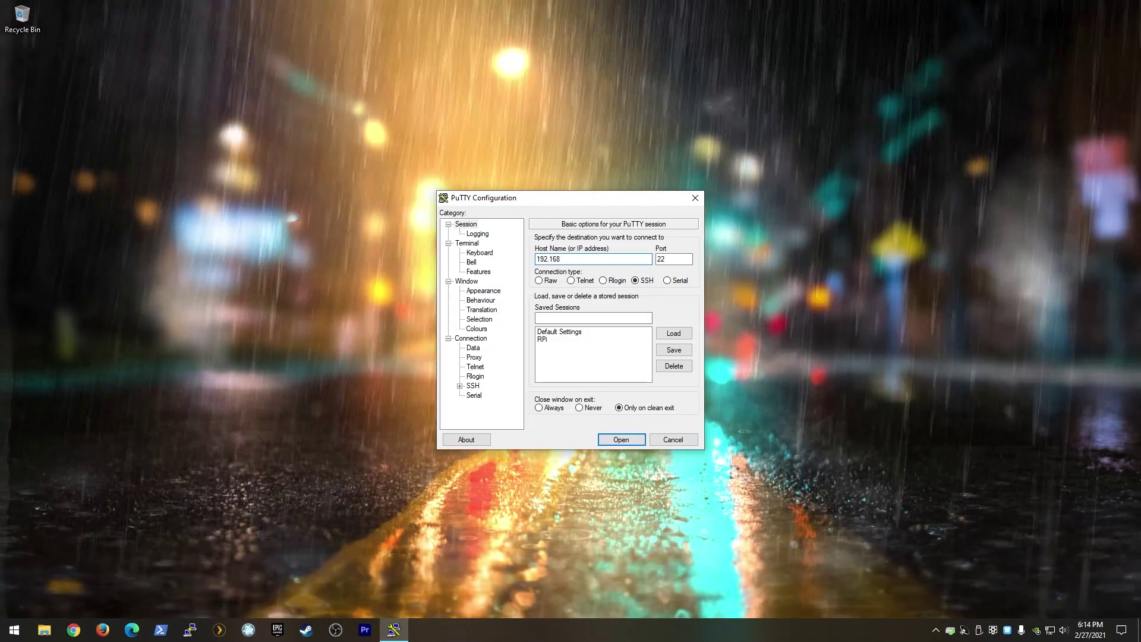
text(.1.20)
Step: SSH into 192.168.1.20, accept its new host key, log in as pi, then exit the session
key(Return)
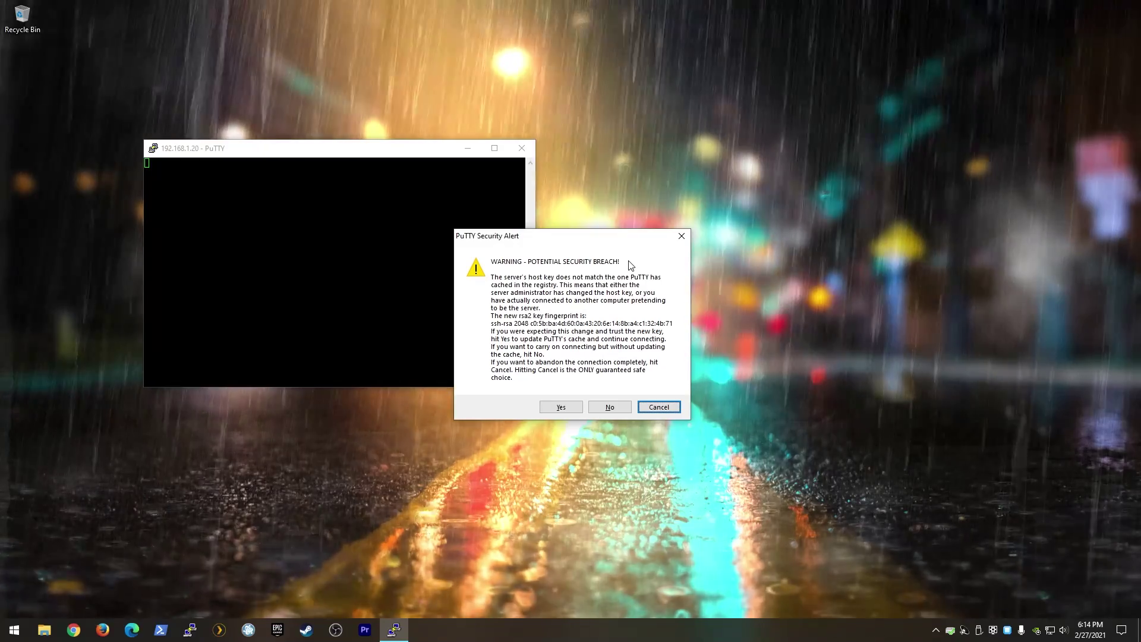
click(560, 407)
text(pi)
key(Return)
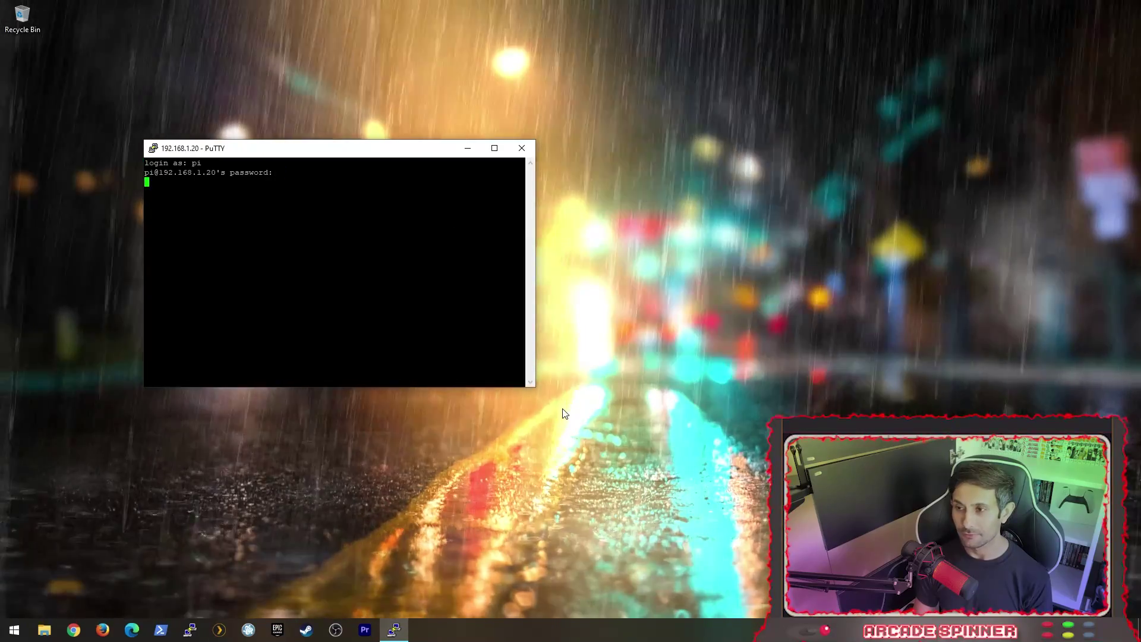
key(Return)
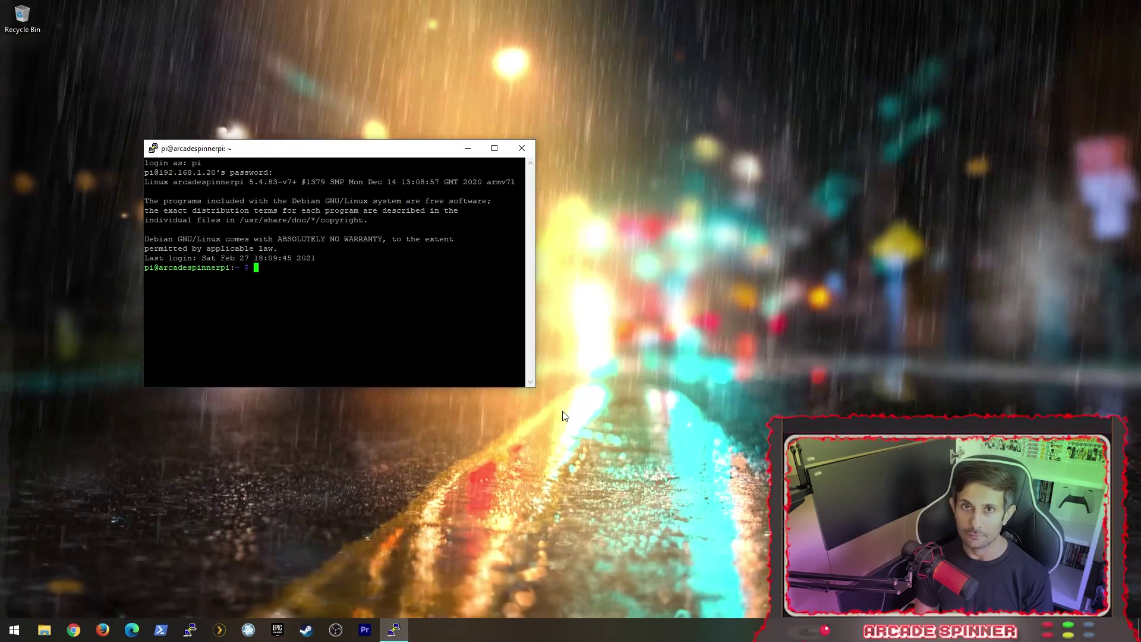
text(exit)
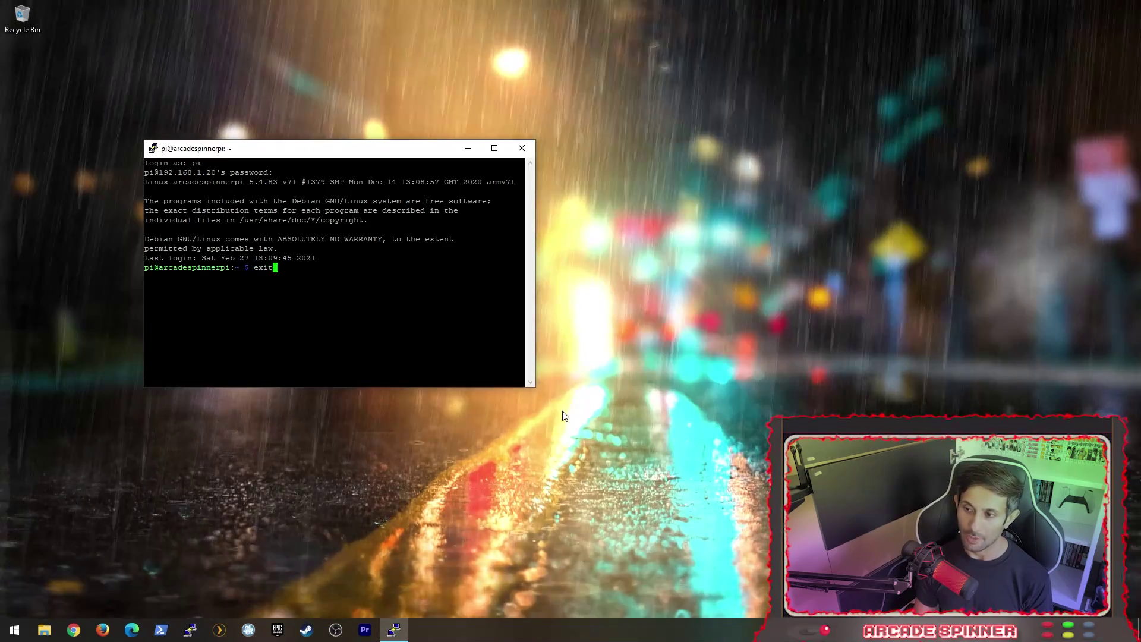
key(Return)
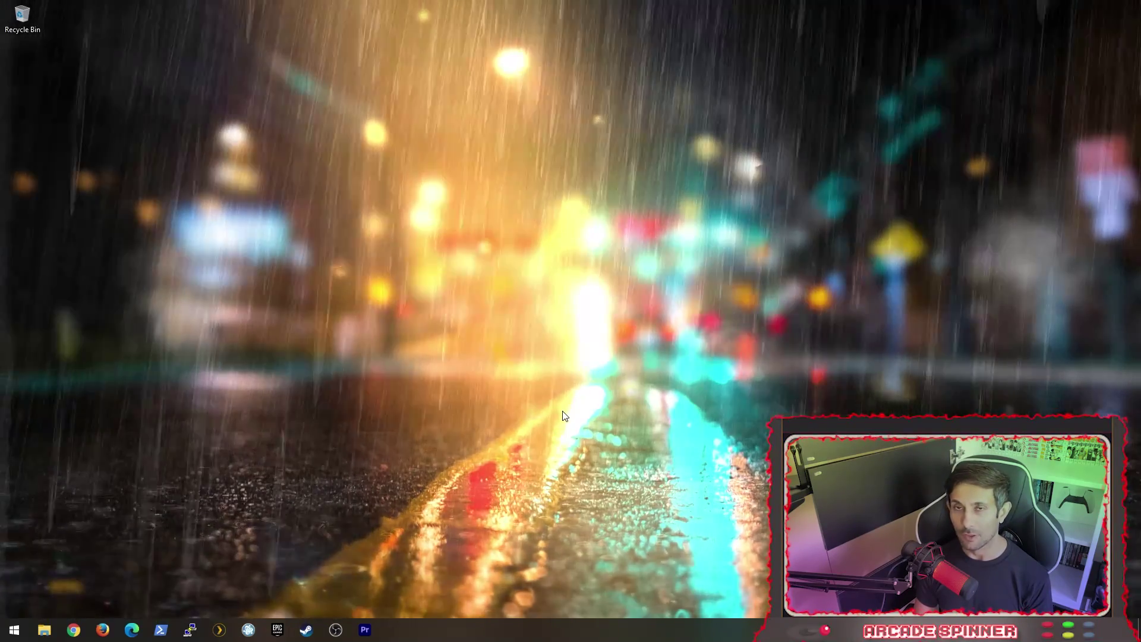